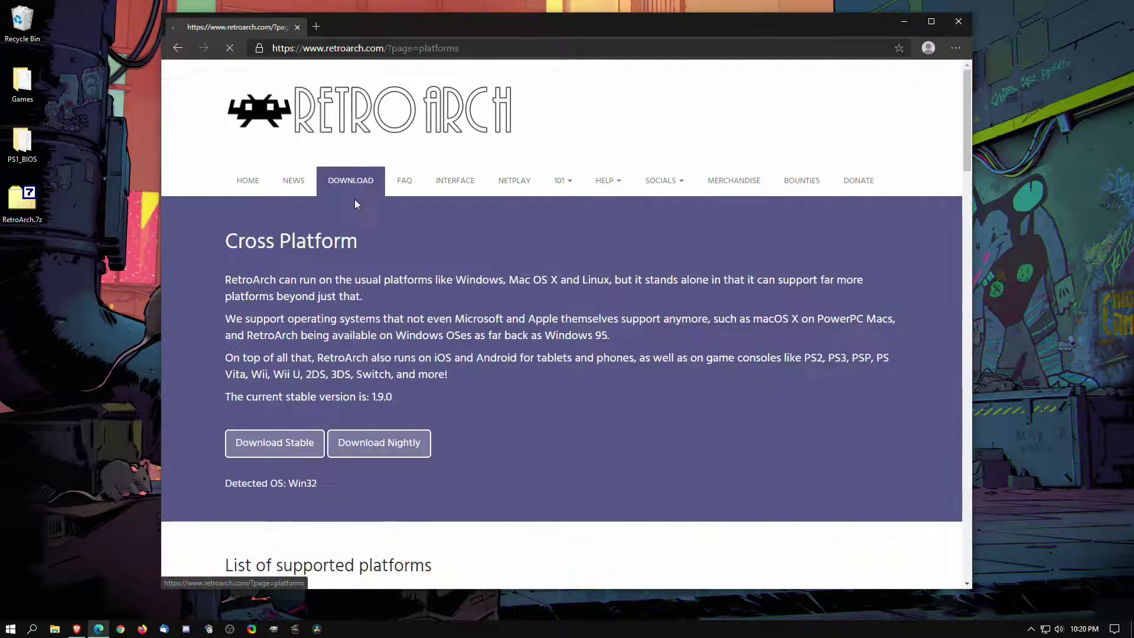
Look through the supported platforms and Windows downloads on the RetroArch download page, and close the browser.
scroll(555, 265, "down", 5)
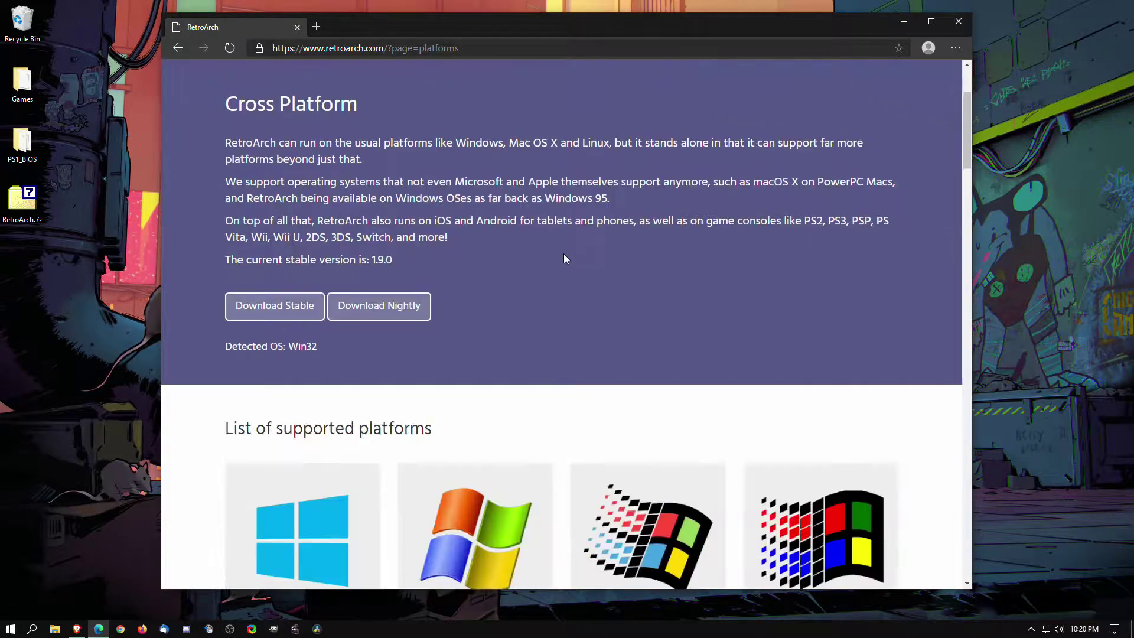
scroll(205, 171, "down", 1)
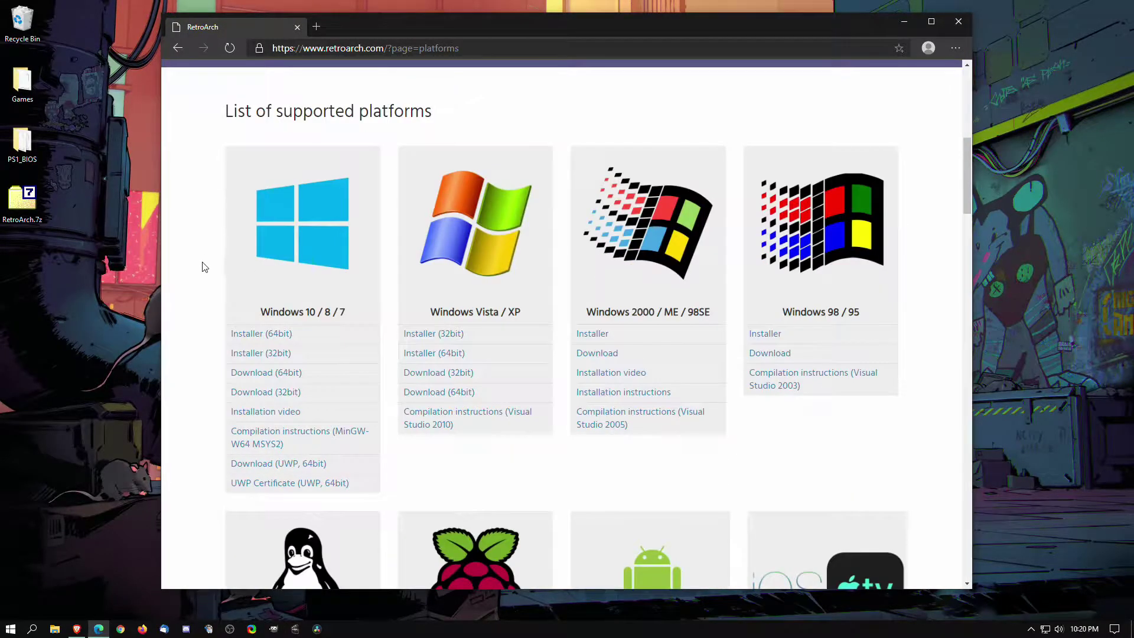
scroll(205, 267, "down", 3)
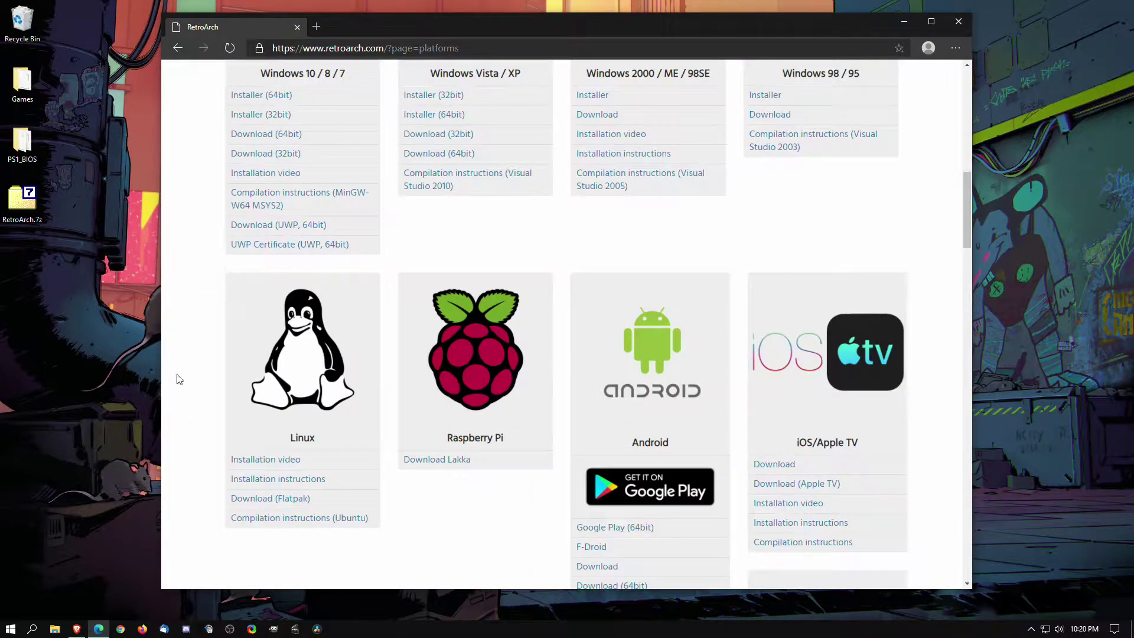
scroll(192, 222, "up", 2)
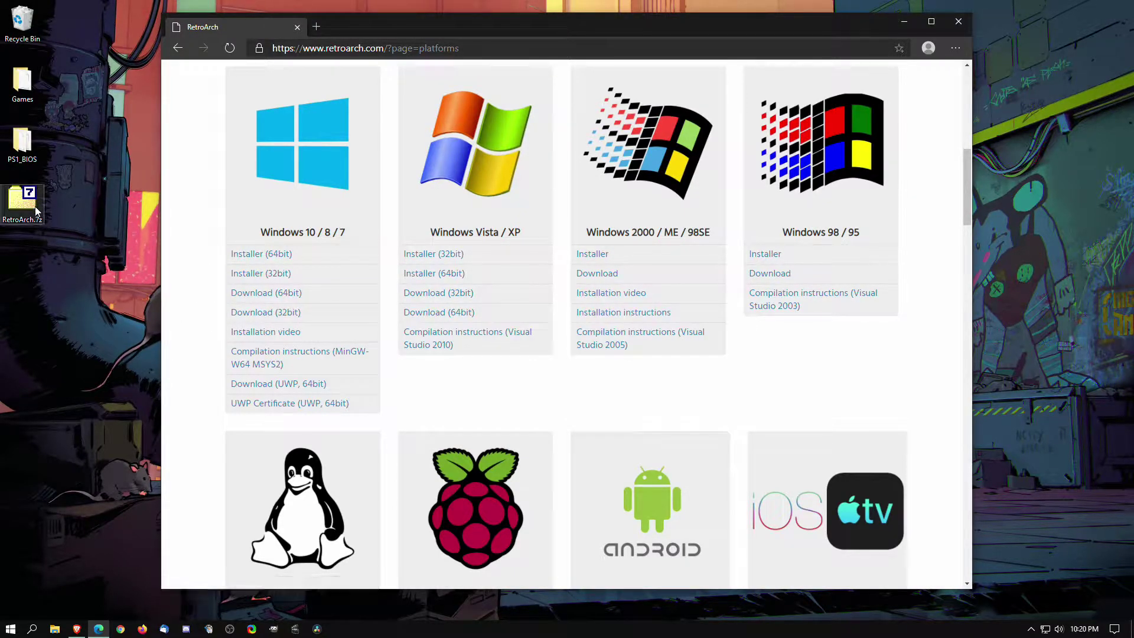
left_click(959, 22)
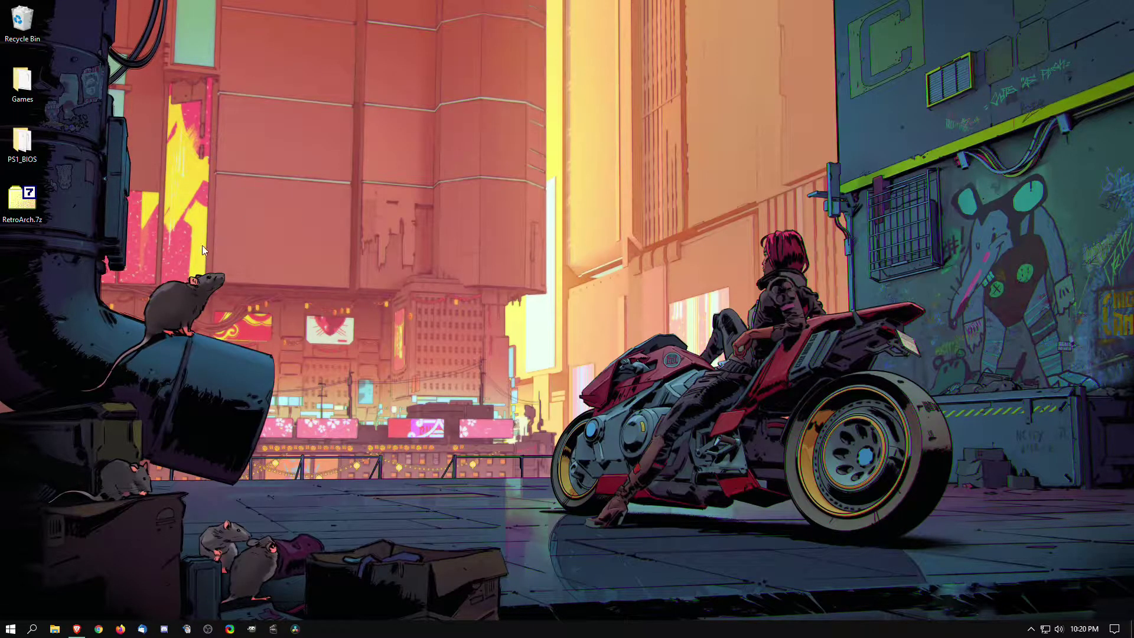
Extract the RetroArch.7z archive on the desktop into its own RetroArch folder using 7-Zip.
right_click(22, 204)
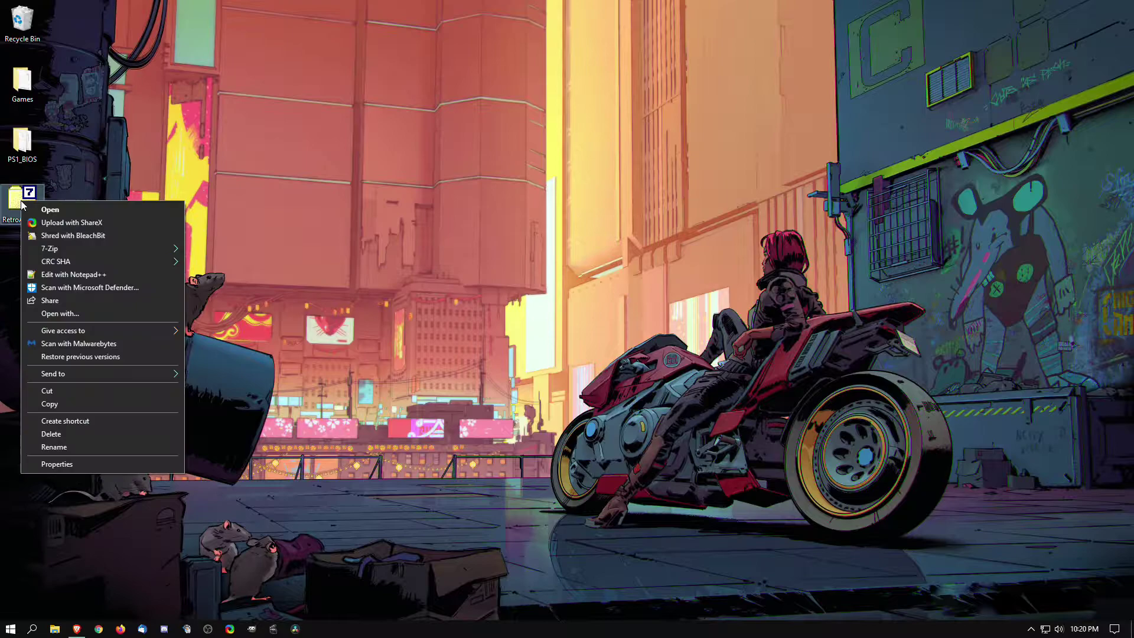
mouse_move(70, 246)
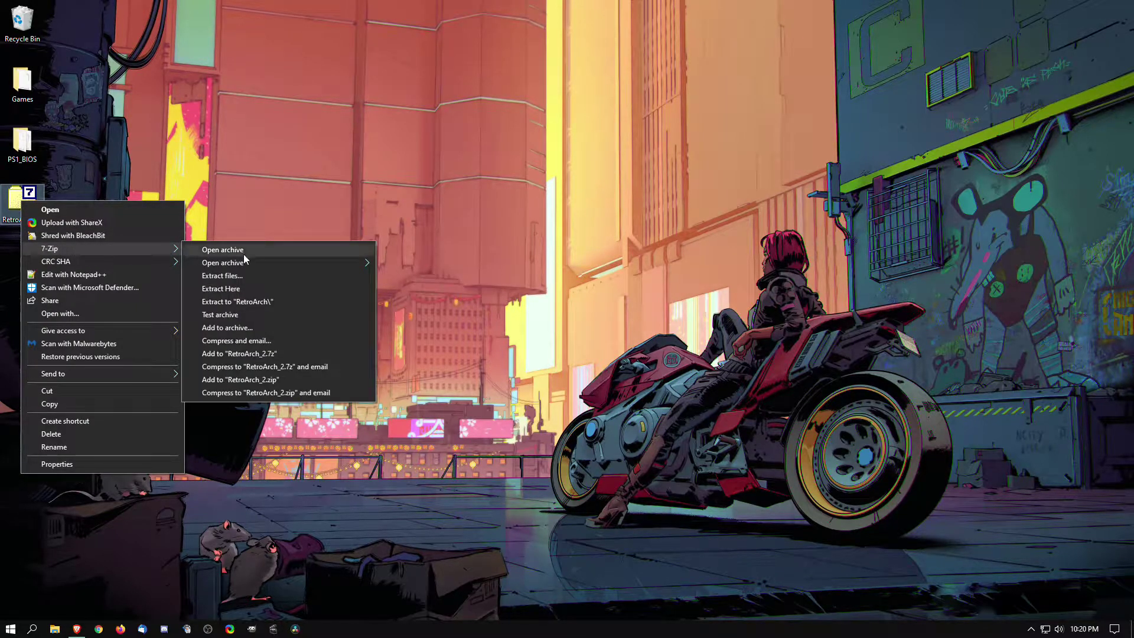
left_click(229, 302)
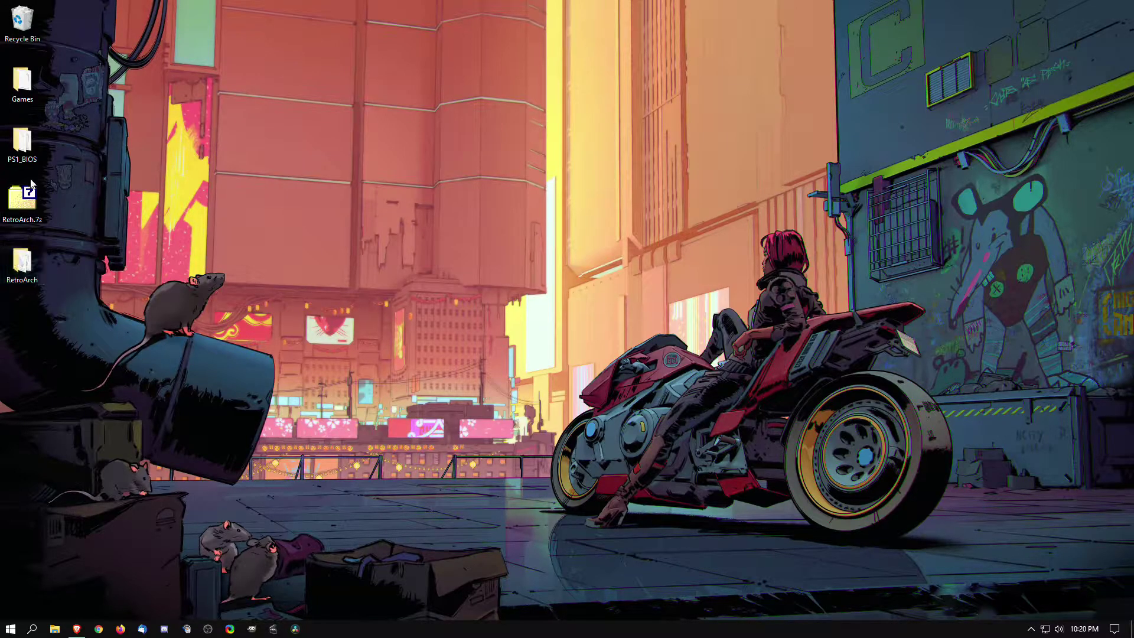
Open the system subfolder of the extracted RetroArch folder, moving its window clear of the desktop folders.
double_click(31, 272)
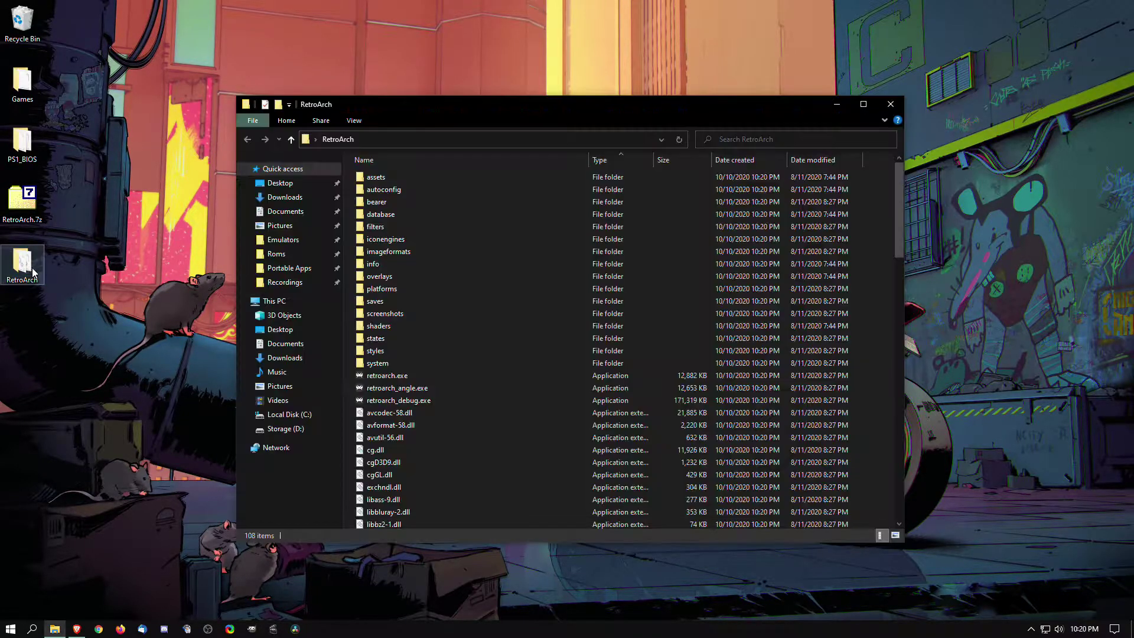
left_click_drag(575, 105, 771, 90)
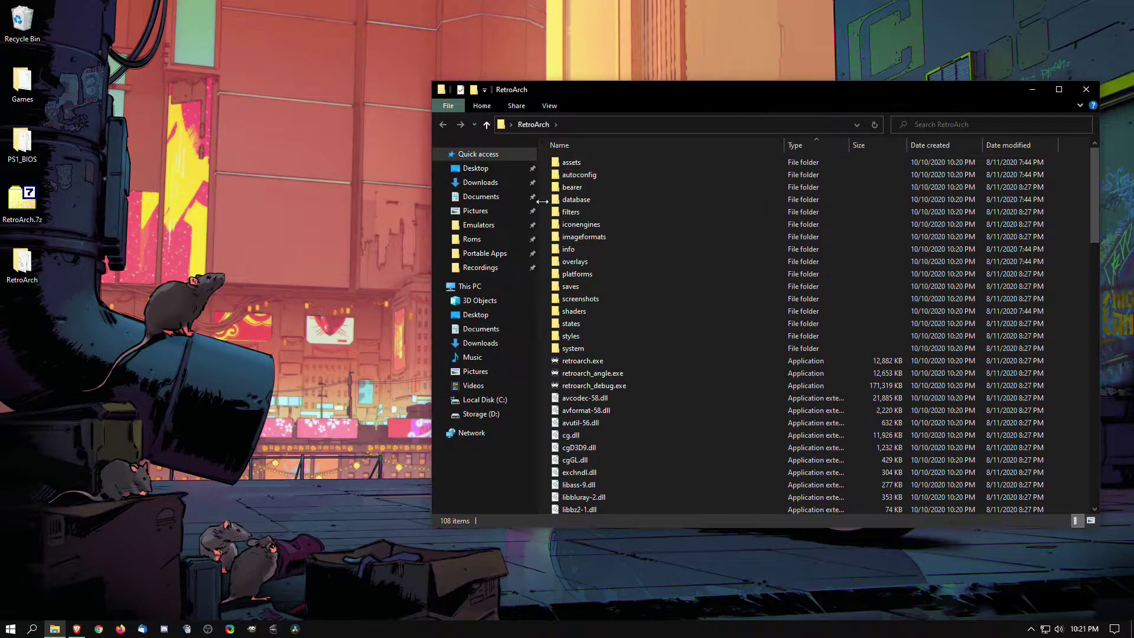
double_click(568, 349)
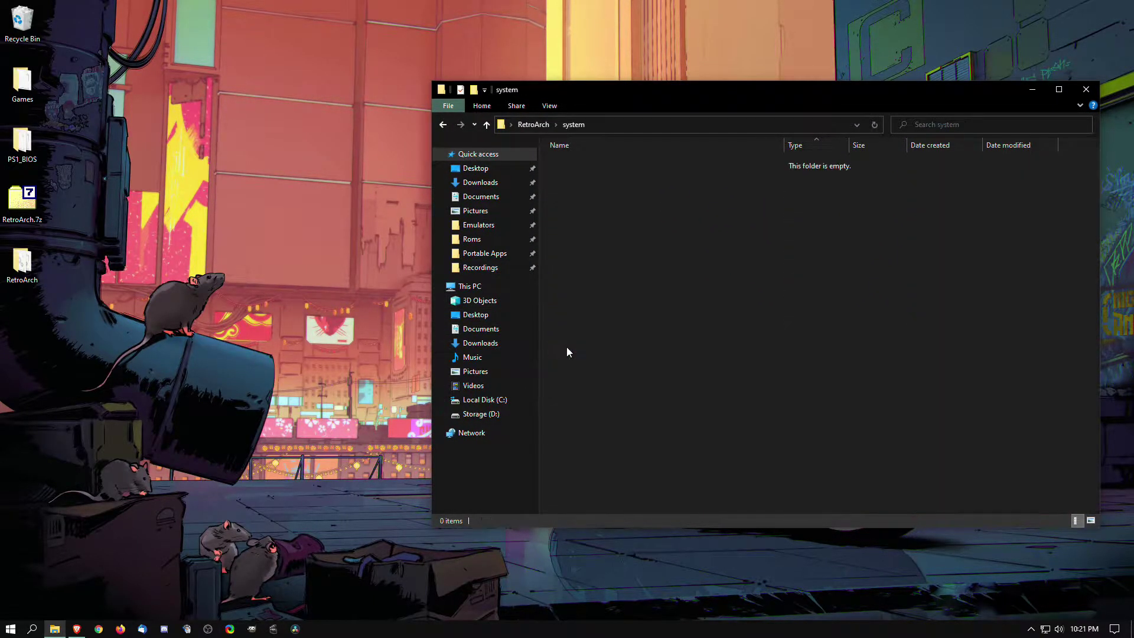
Put scph5500.bin, scph5501.bin and scph5502.bin from the PS1_BIOS folder into RetroArch's system folder, and close the PS1_BIOS window.
double_click(21, 140)
left_click_drag(692, 121, 362, 156)
left_click_drag(229, 262, 938, 322)
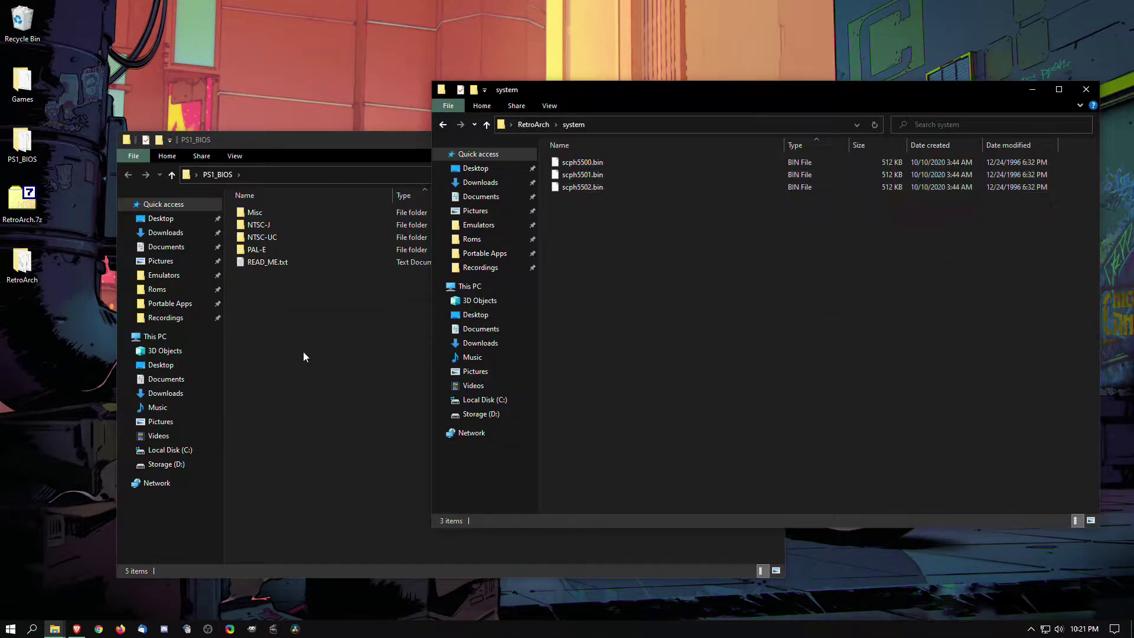
left_click(342, 307)
left_click(771, 139)
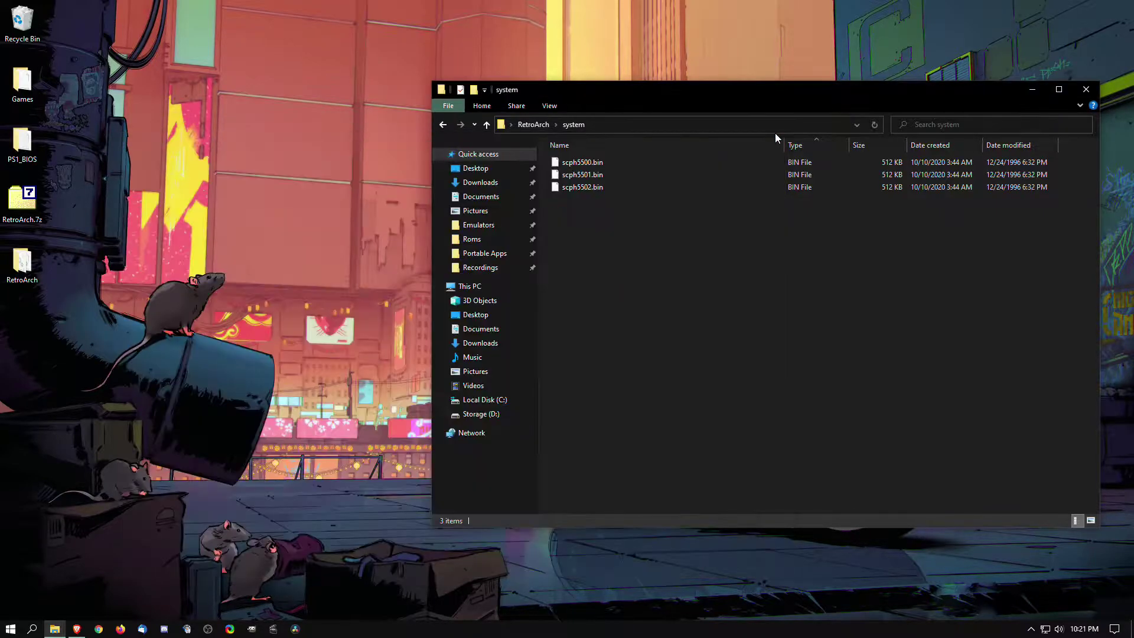
Open the RetroArch folder in a second window, and close both it and the system folder window.
left_click_drag(776, 92, 636, 109)
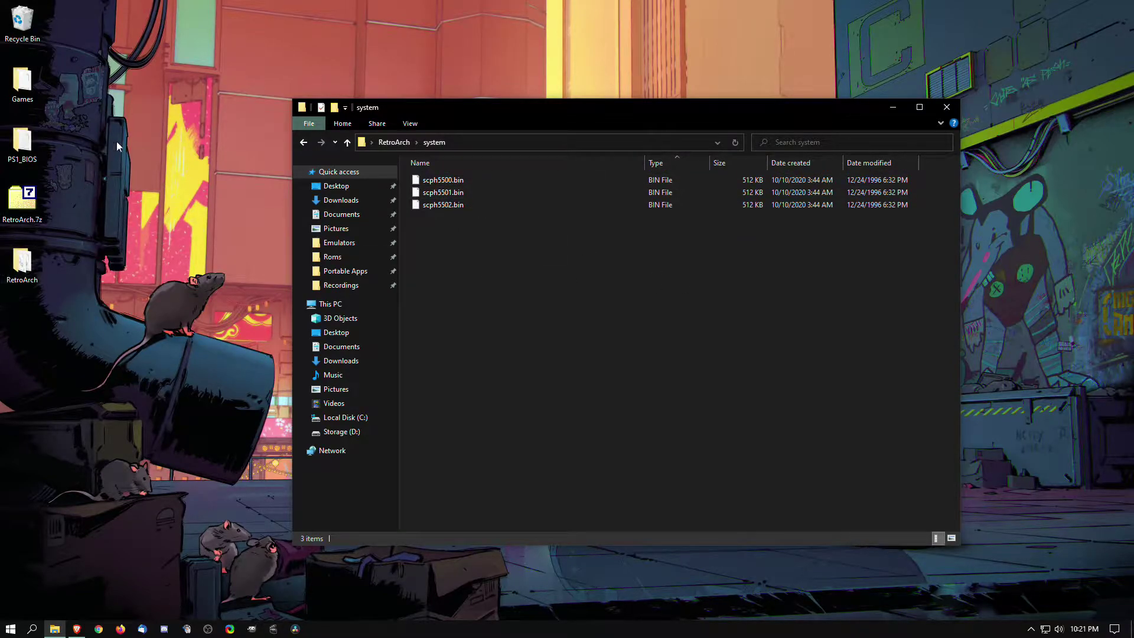
double_click(37, 268)
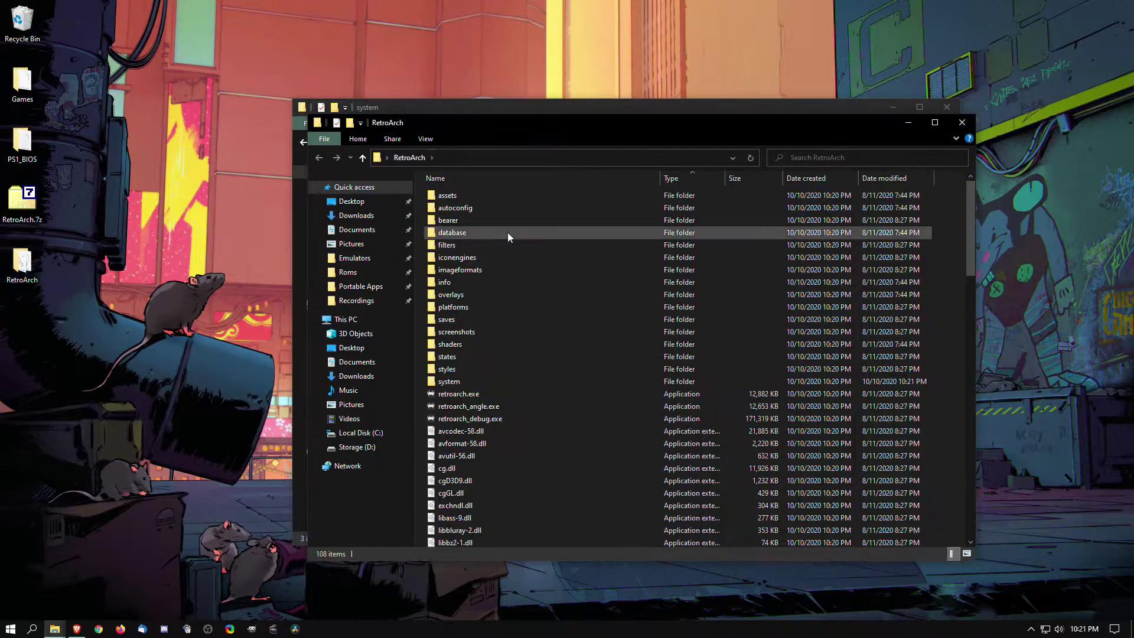
left_click_drag(520, 141, 371, 94)
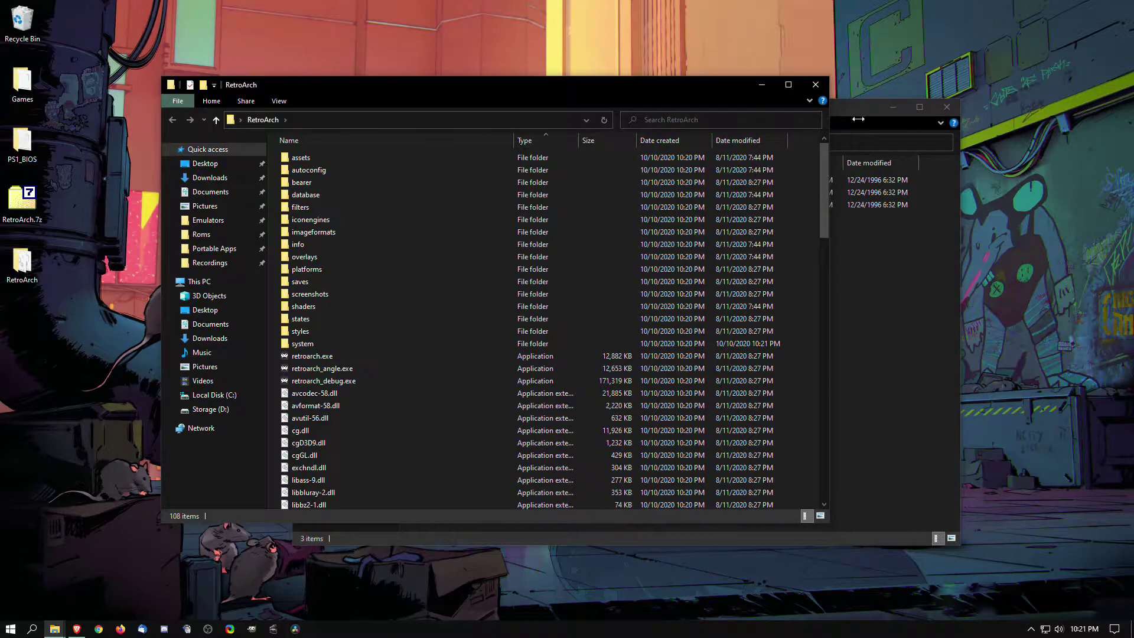
left_click(823, 87)
left_click(945, 109)
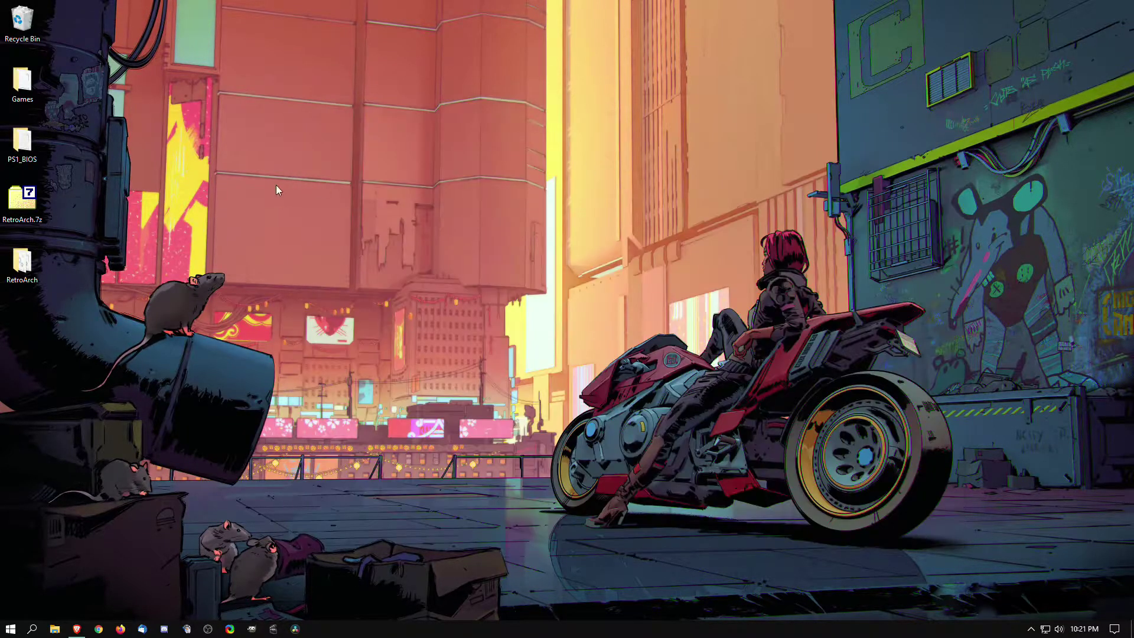
Launch retroarch.exe from the RetroArch desktop folder and close the folder window.
key("Return")
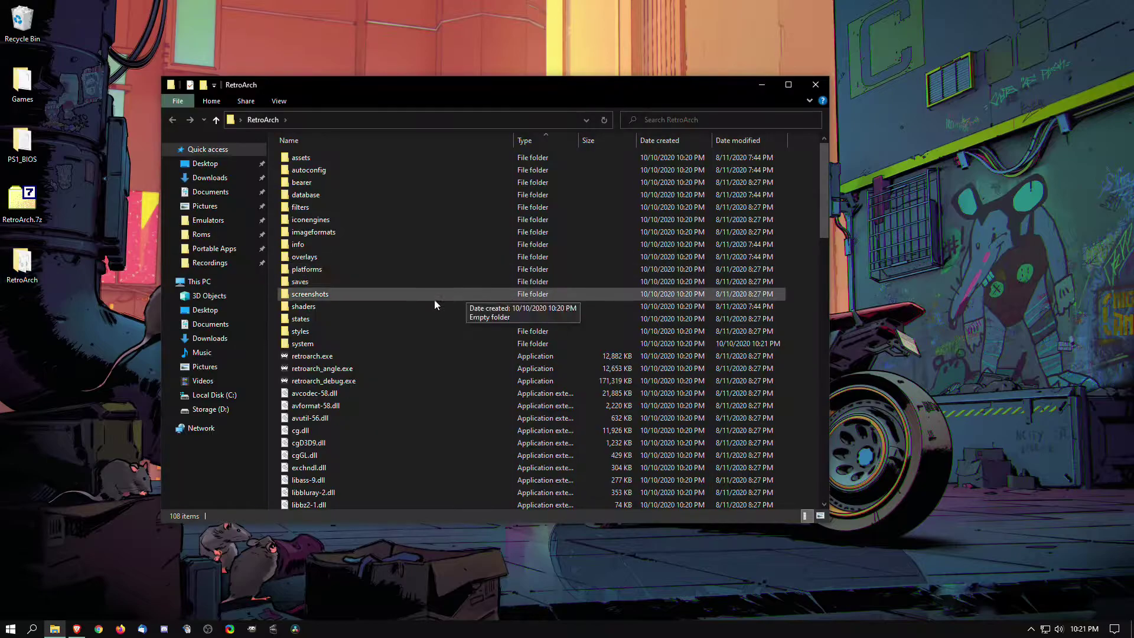
double_click(307, 357)
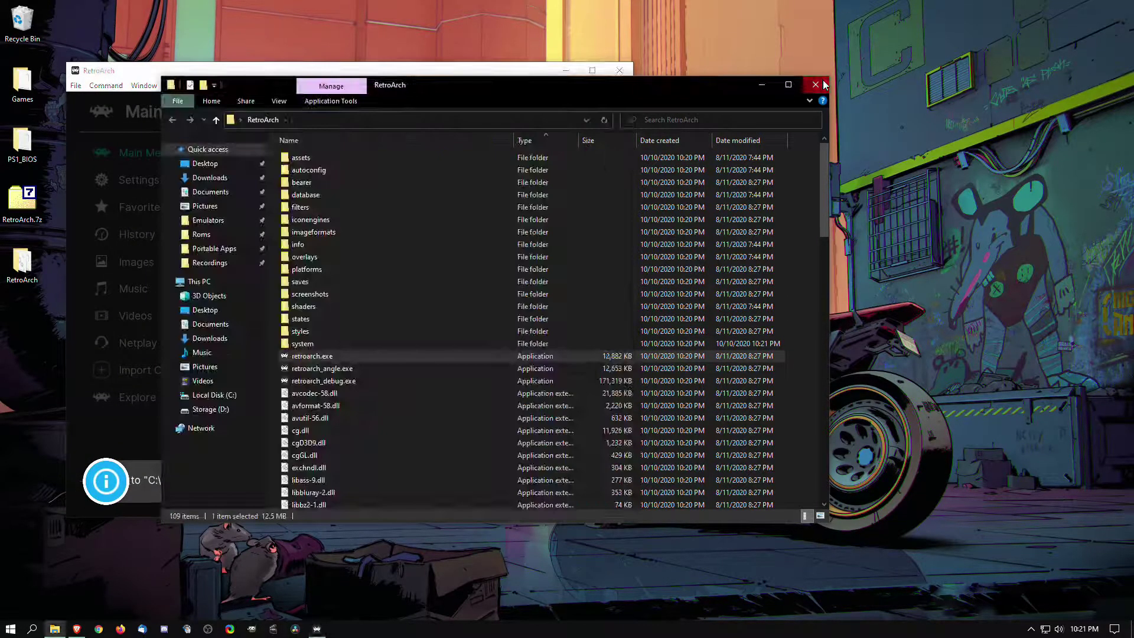
left_click(815, 84)
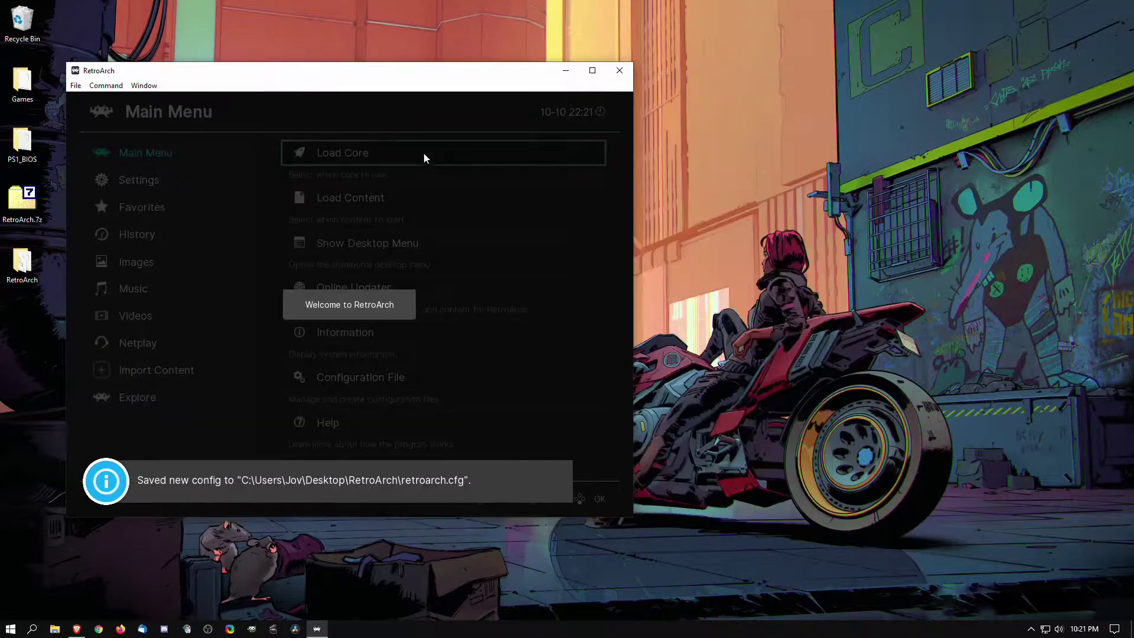
Enlarge the RetroArch window and reposition it near the middle of the desktop.
left_click_drag(315, 76, 533, 45)
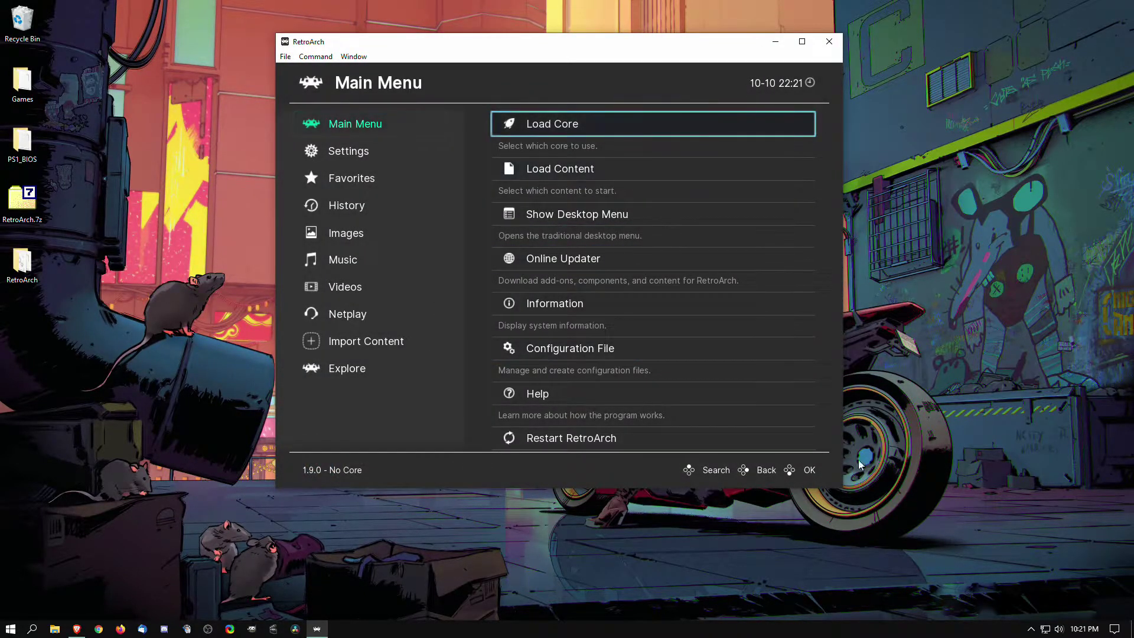
left_click_drag(843, 488, 1104, 588)
left_click_drag(835, 45, 697, 39)
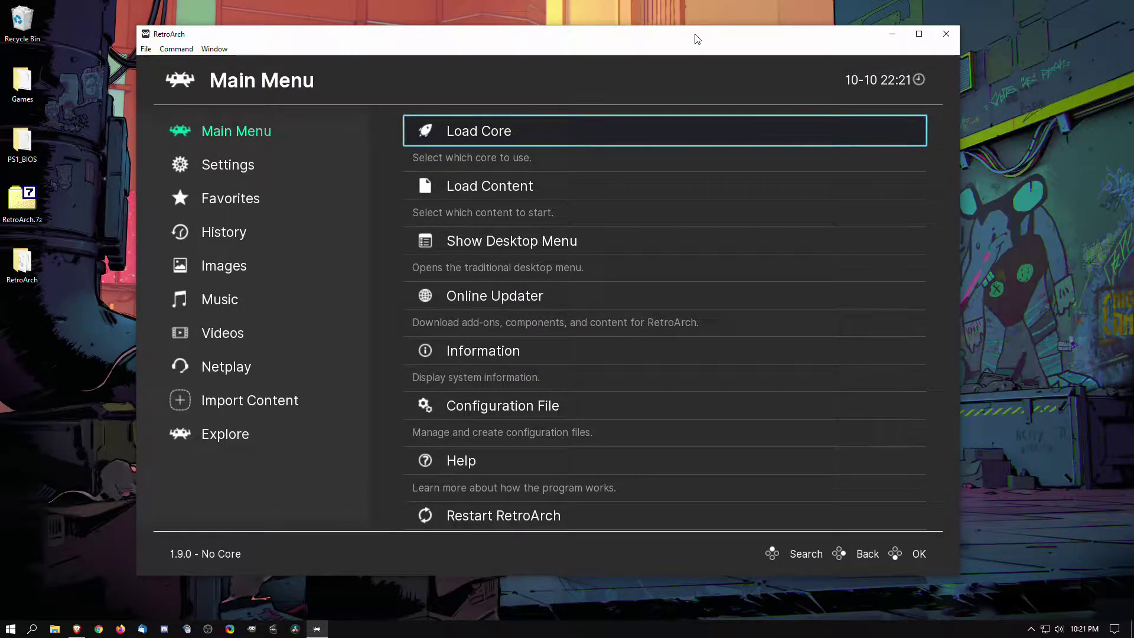
Update the databases, assets, controller profiles and cheats through the Online Updater.
left_click(476, 294)
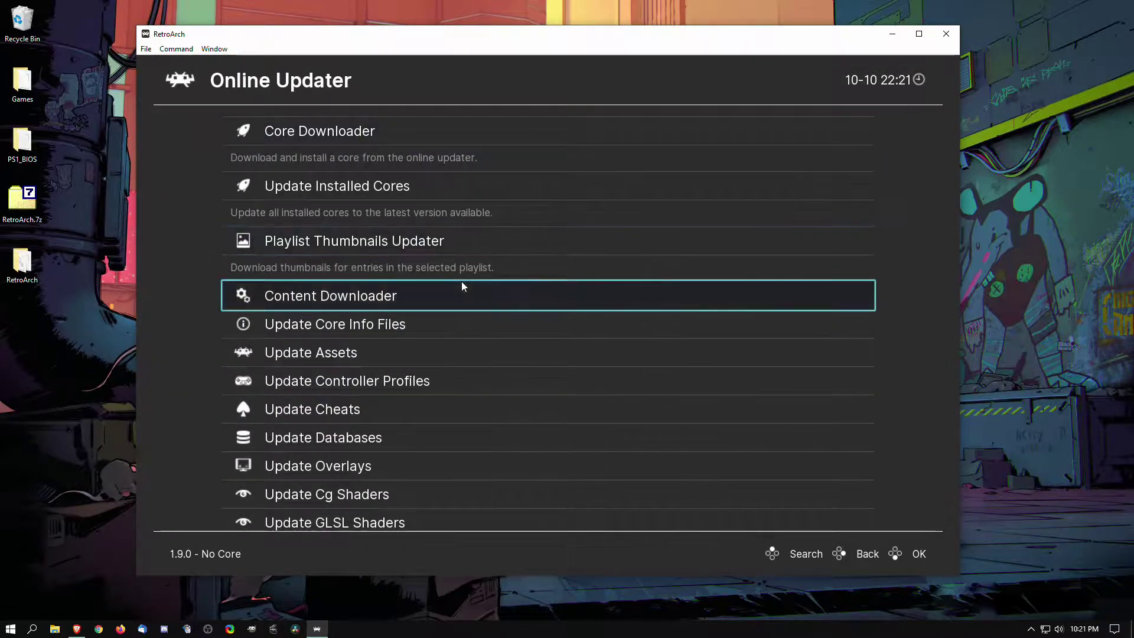
scroll(331, 473, "down", 2)
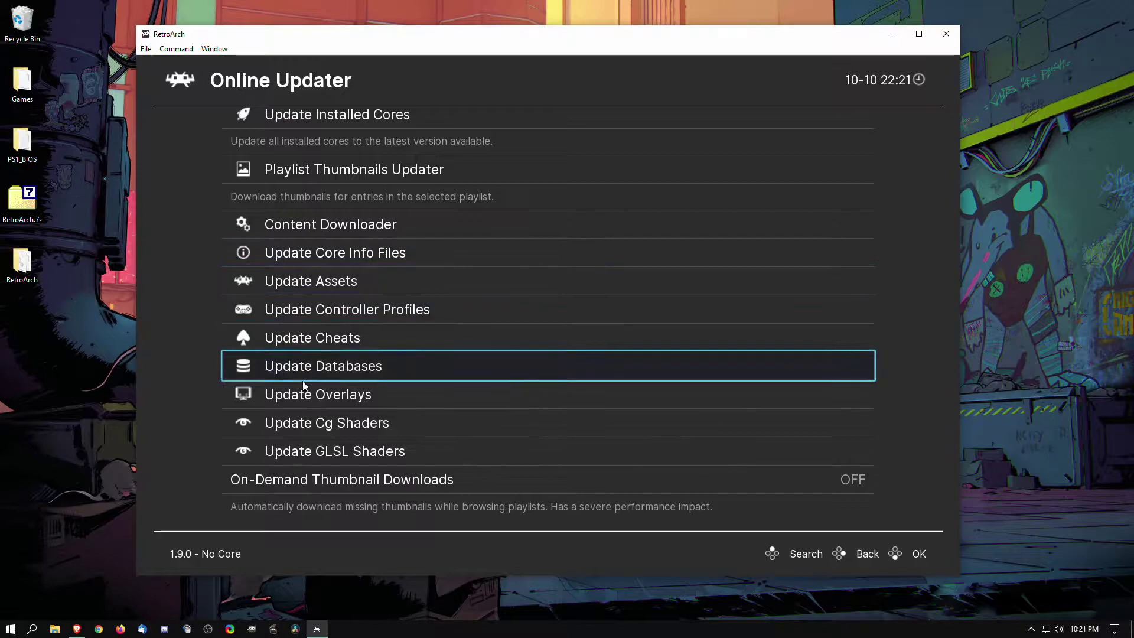
left_click(326, 374)
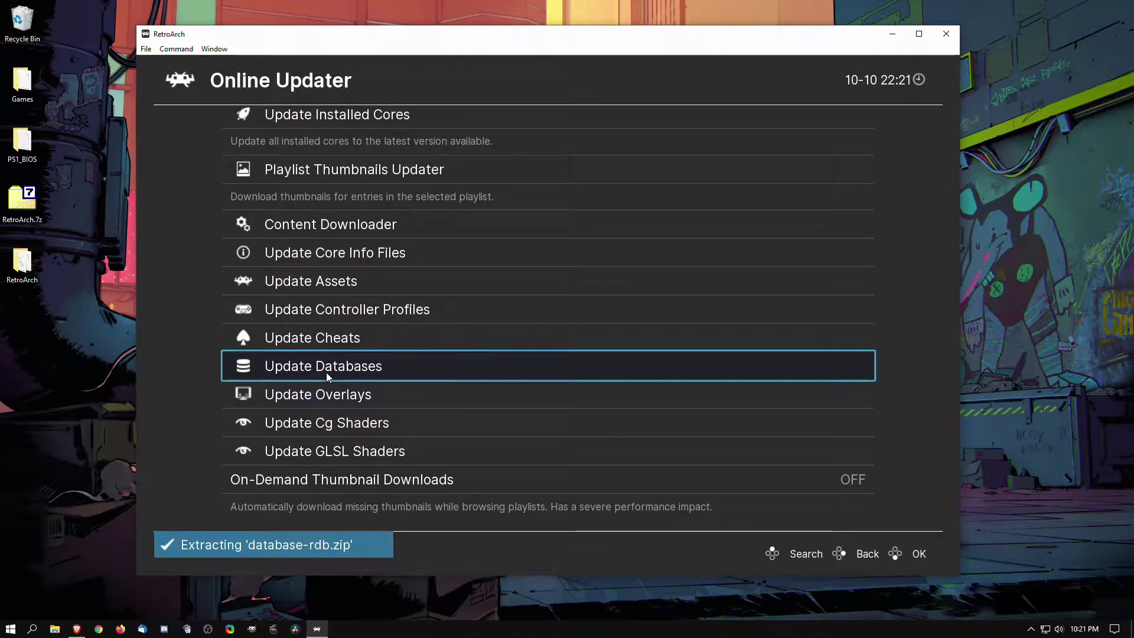
left_click(298, 283)
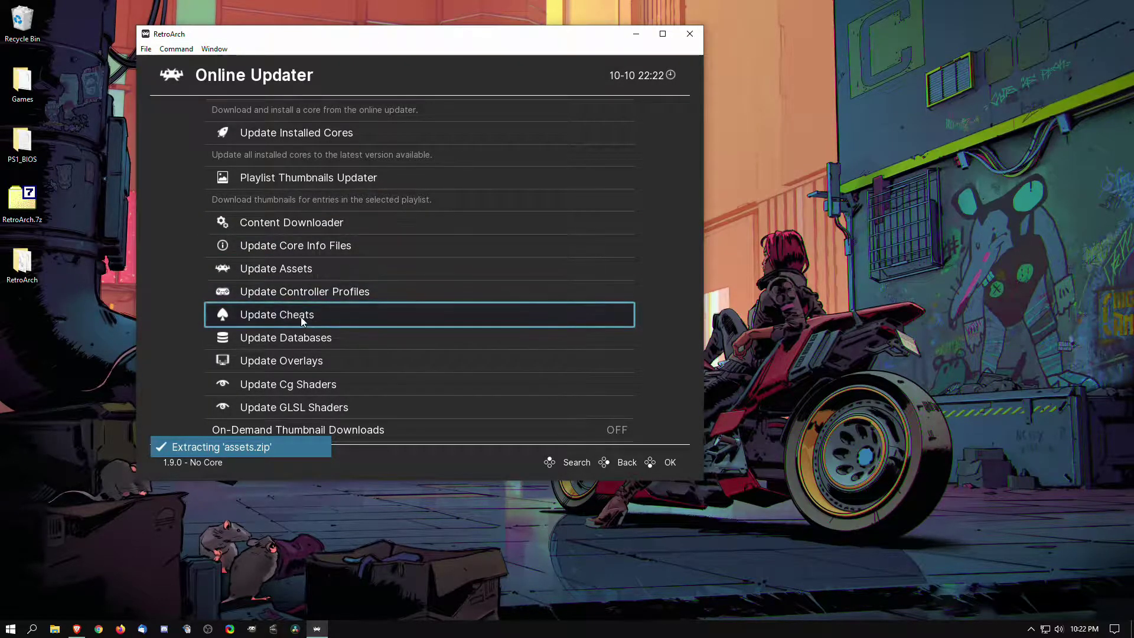
left_click(305, 292)
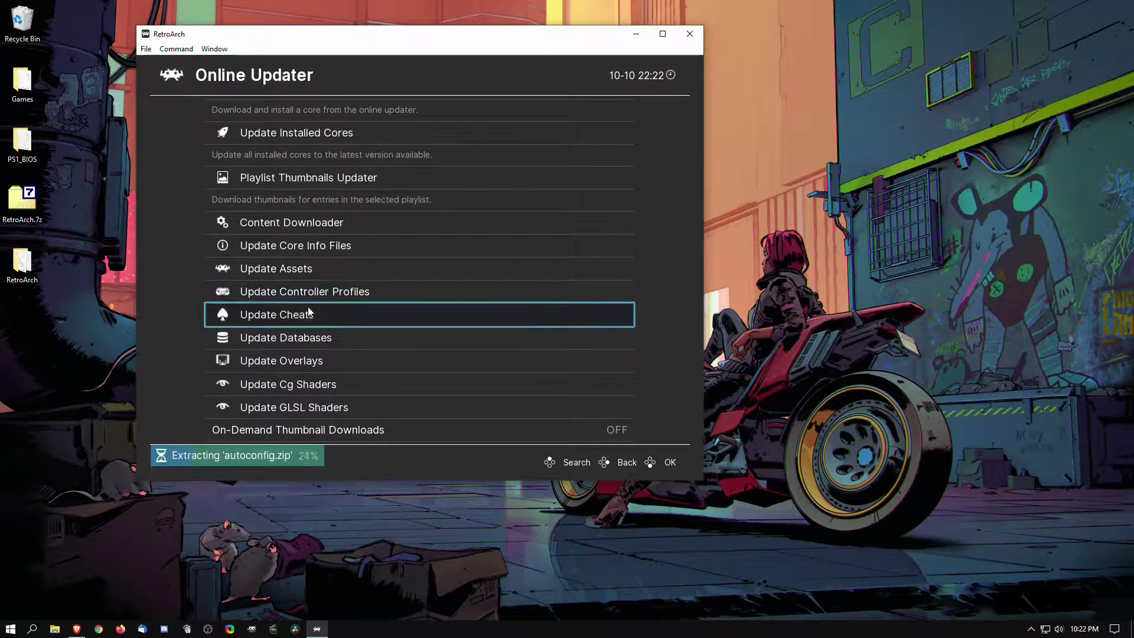
left_click(314, 316)
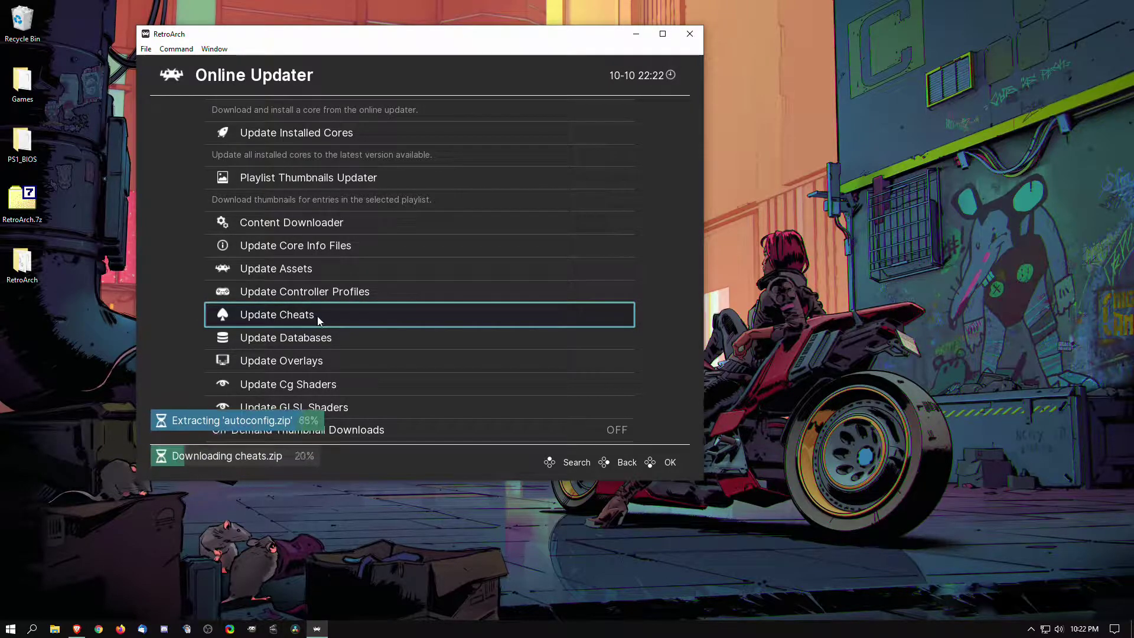
Update the overlays, Cg shaders, GLSL shaders and core info files through the Online Updater.
left_click(311, 361)
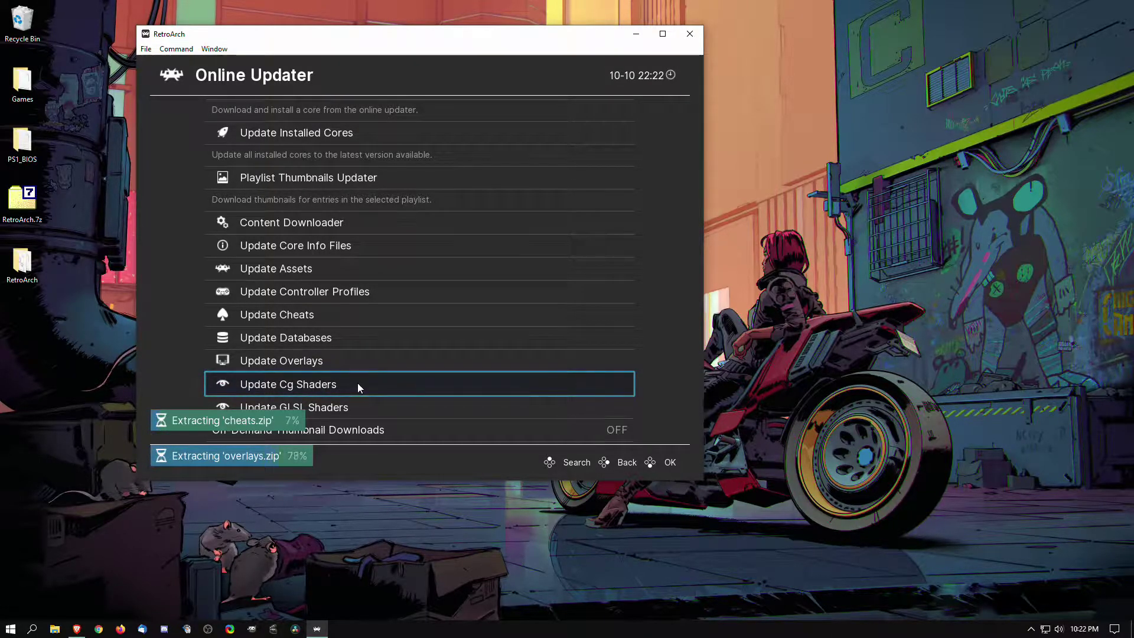
left_click(356, 382)
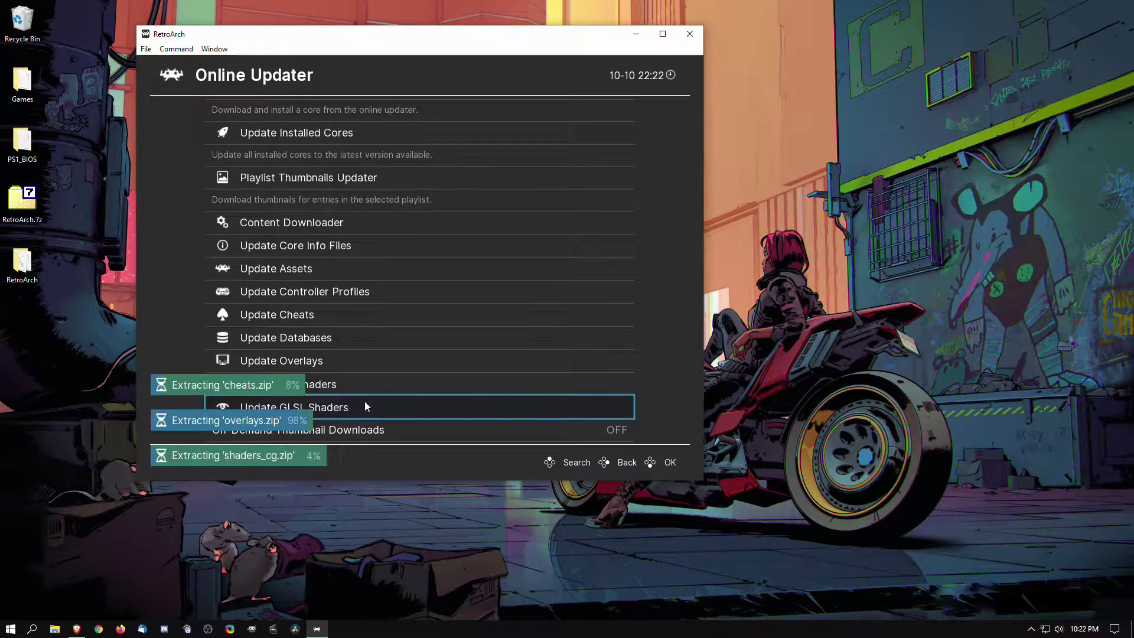
left_click(365, 406)
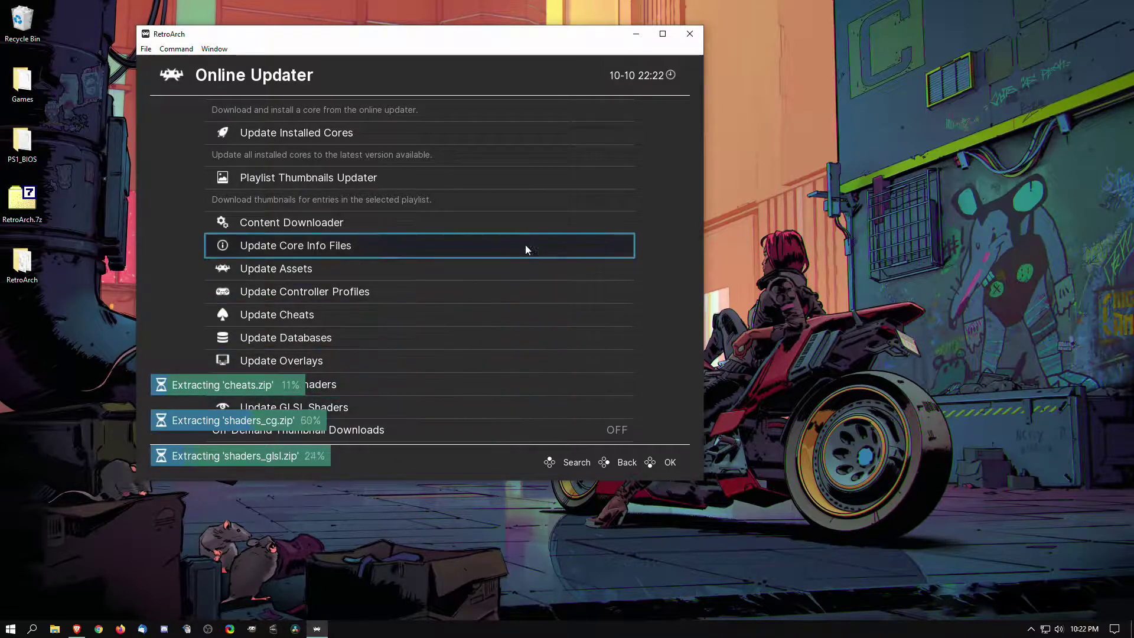
left_click(438, 242)
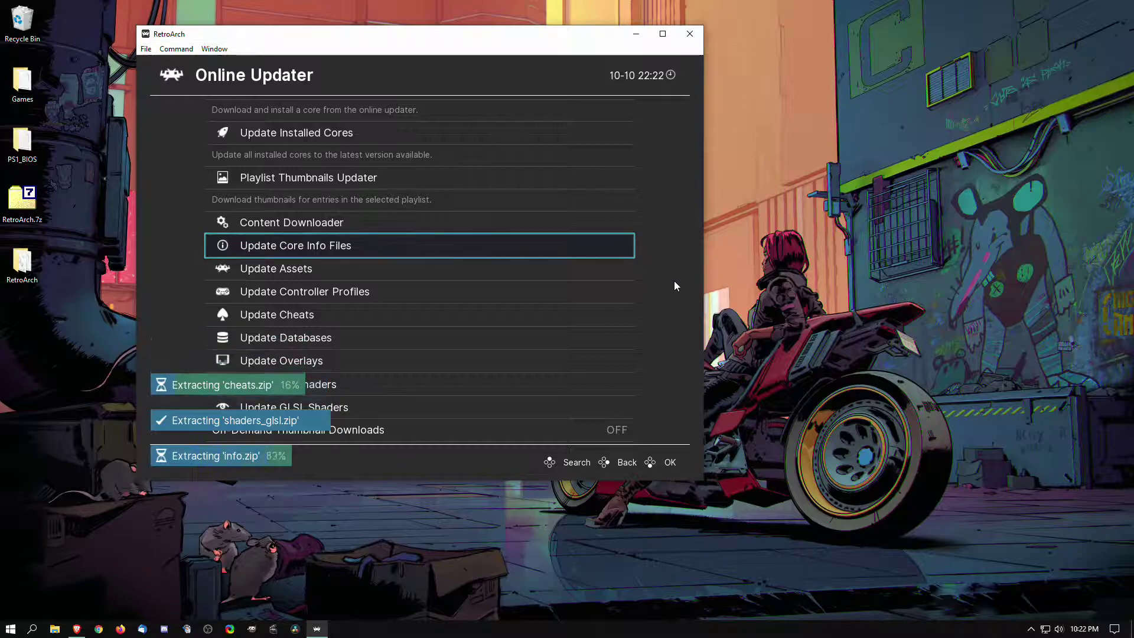
Enlarge the RetroArch window and open the Core Downloader in the Online Updater.
scroll(675, 280, "down", 4)
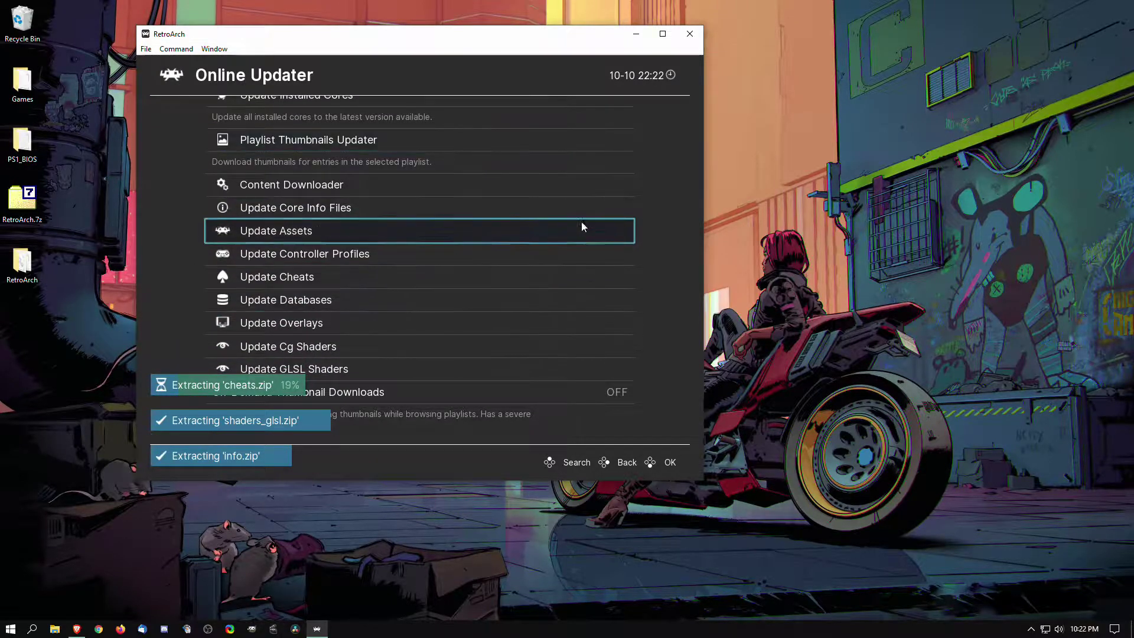
left_click_drag(703, 480, 1022, 587)
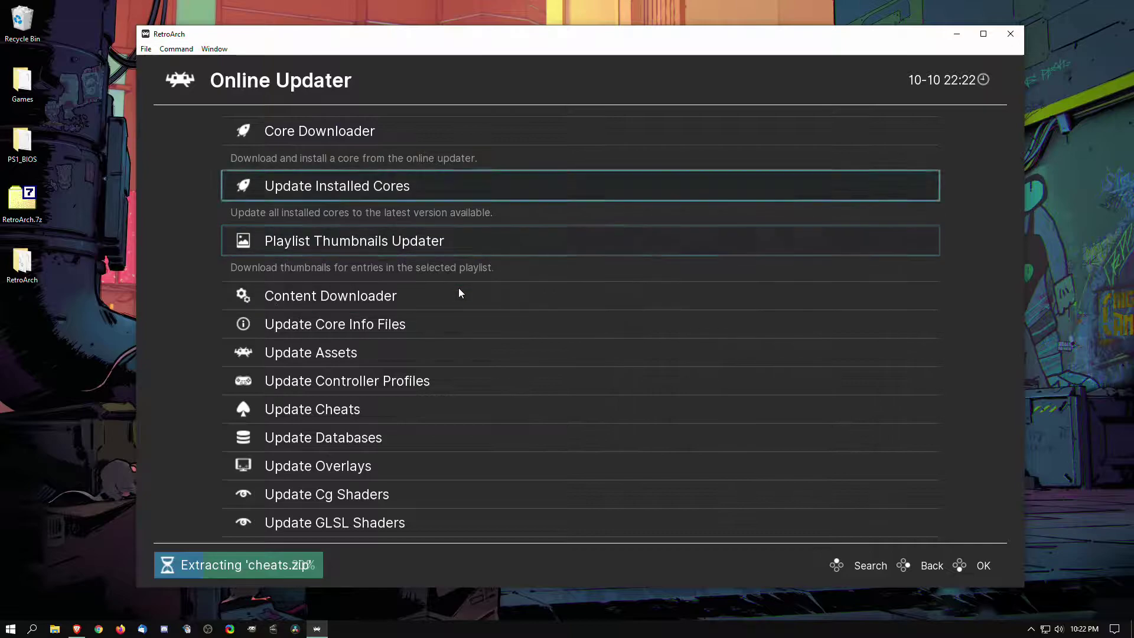
left_click(346, 131)
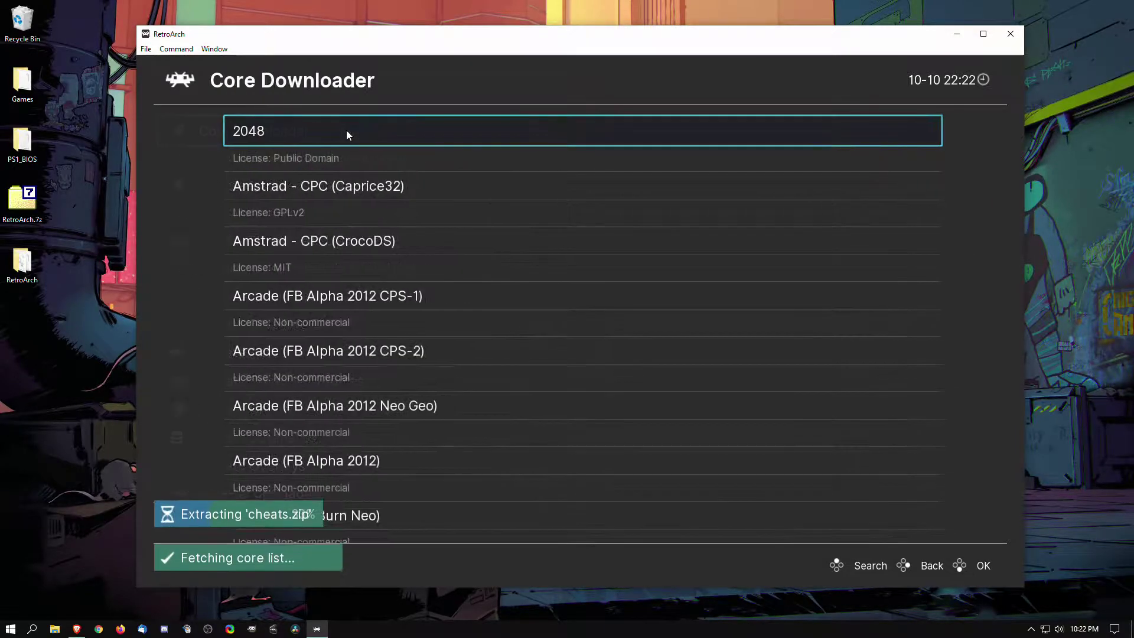
Download the Sony - PlayStation (Beetle PSX HW) and Sony - PlayStation (PCSX ReARMed) cores.
scroll(639, 245, "down", 1)
scroll(639, 246, "down", 15)
scroll(639, 253, "down", 17)
scroll(633, 294, "down", 20)
scroll(611, 306, "down", 20)
scroll(609, 298, "down", 20)
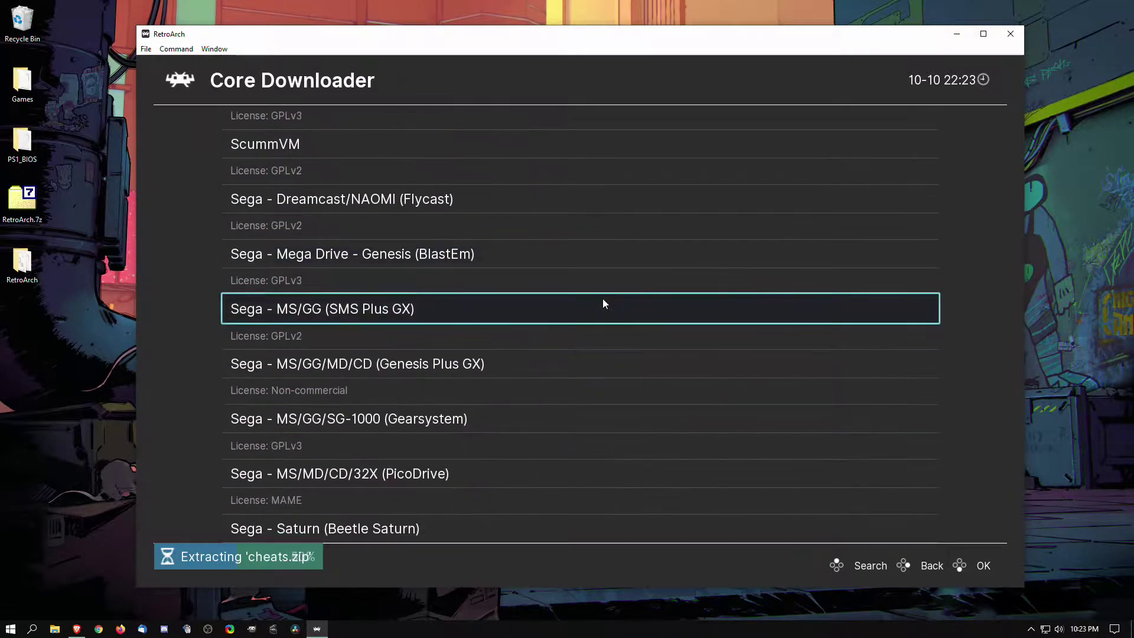
scroll(582, 295, "down", 8)
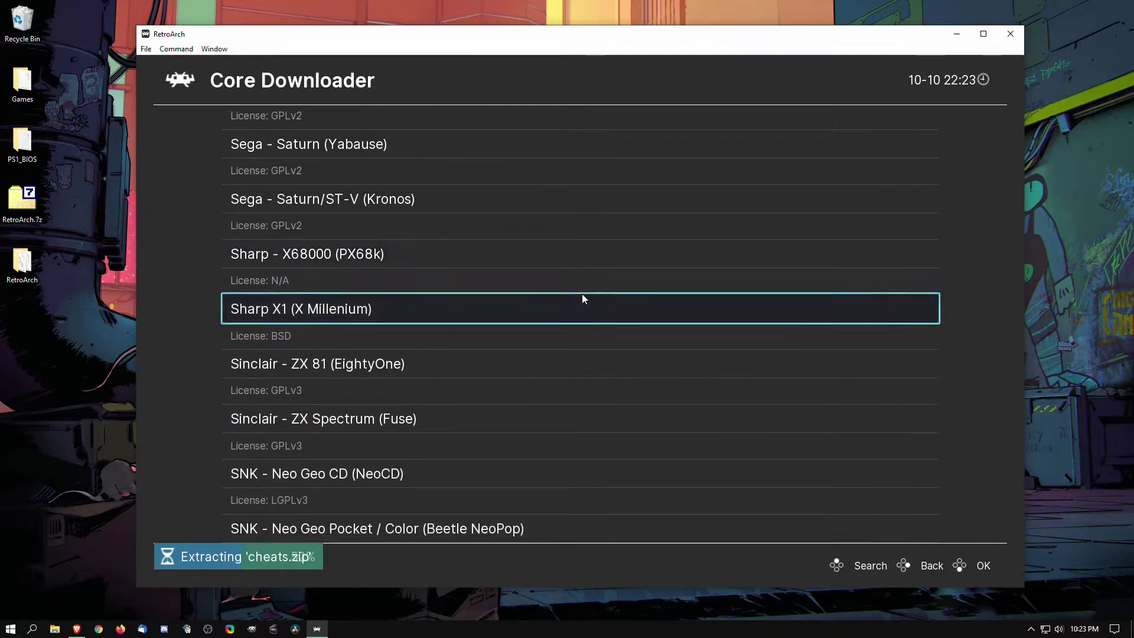
scroll(584, 298, "down", 6)
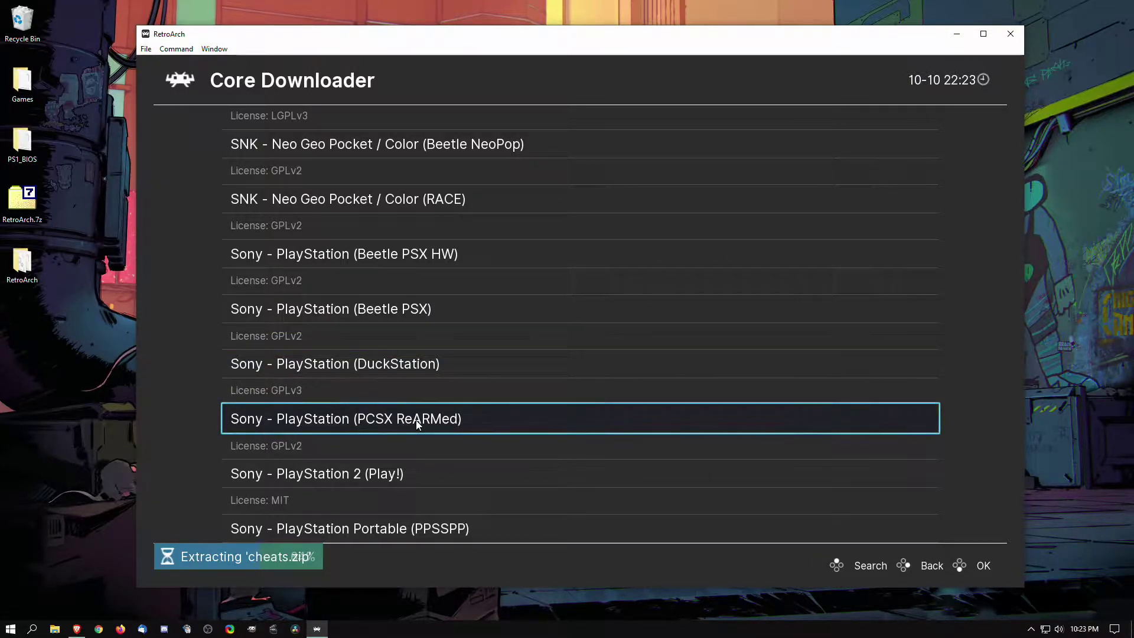
left_click(422, 256)
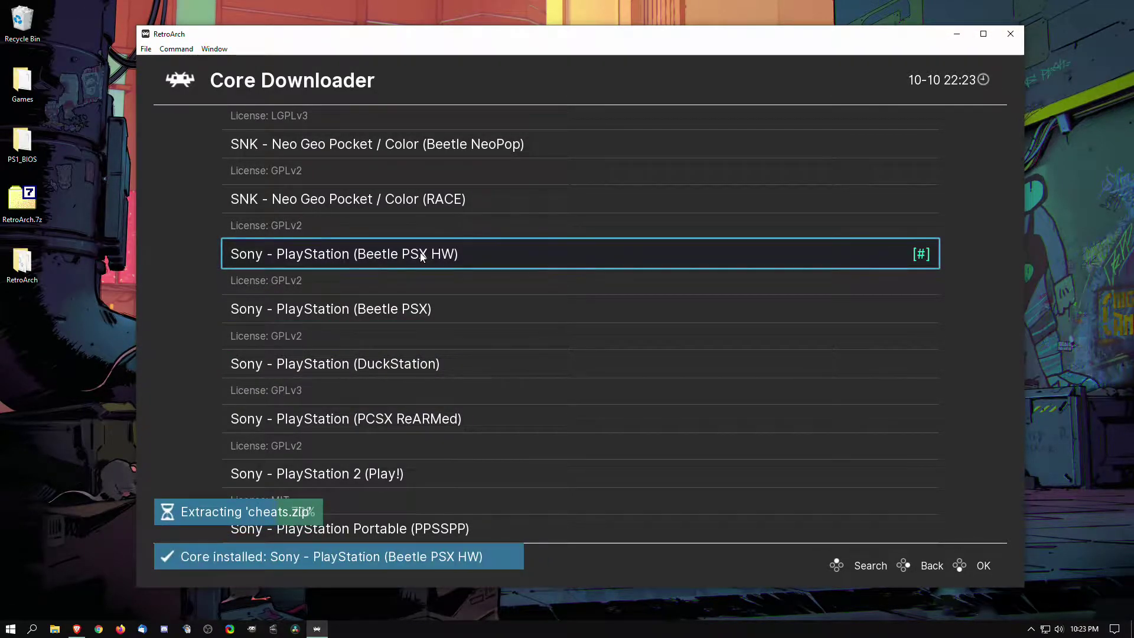
left_click(449, 421)
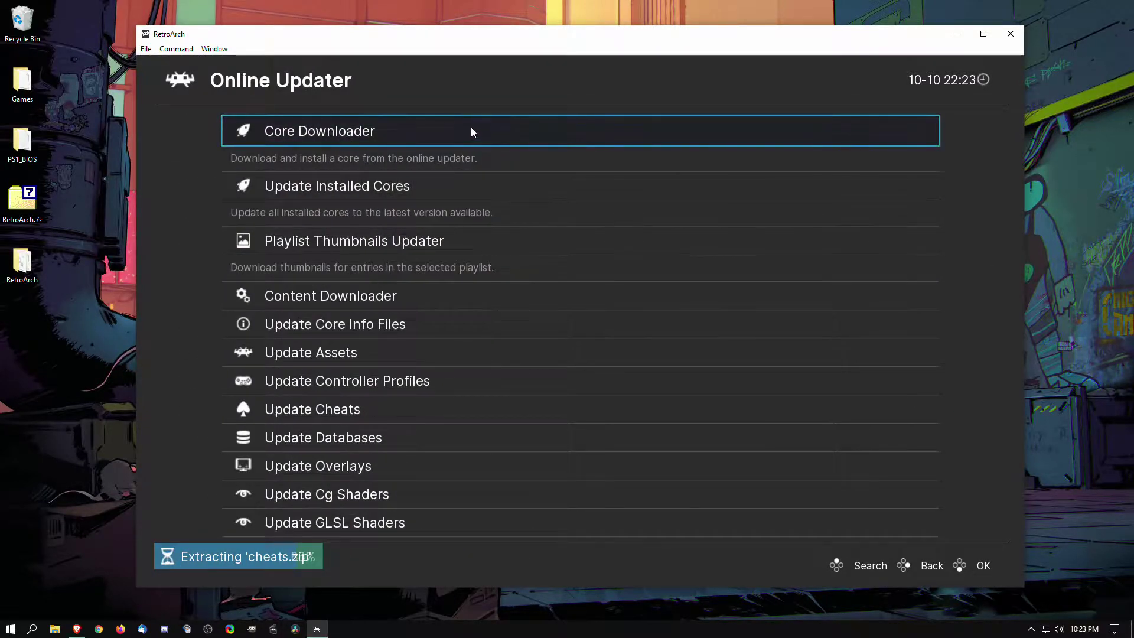
Look at the User Interface settings and return to the settings list.
right_click(307, 211)
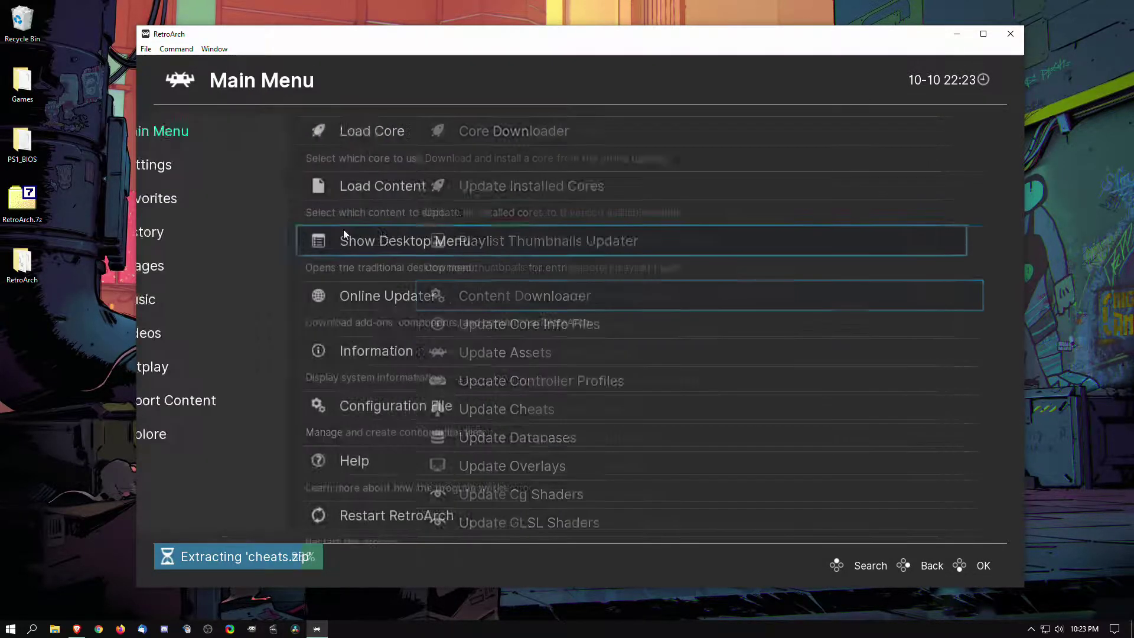
left_click(210, 166)
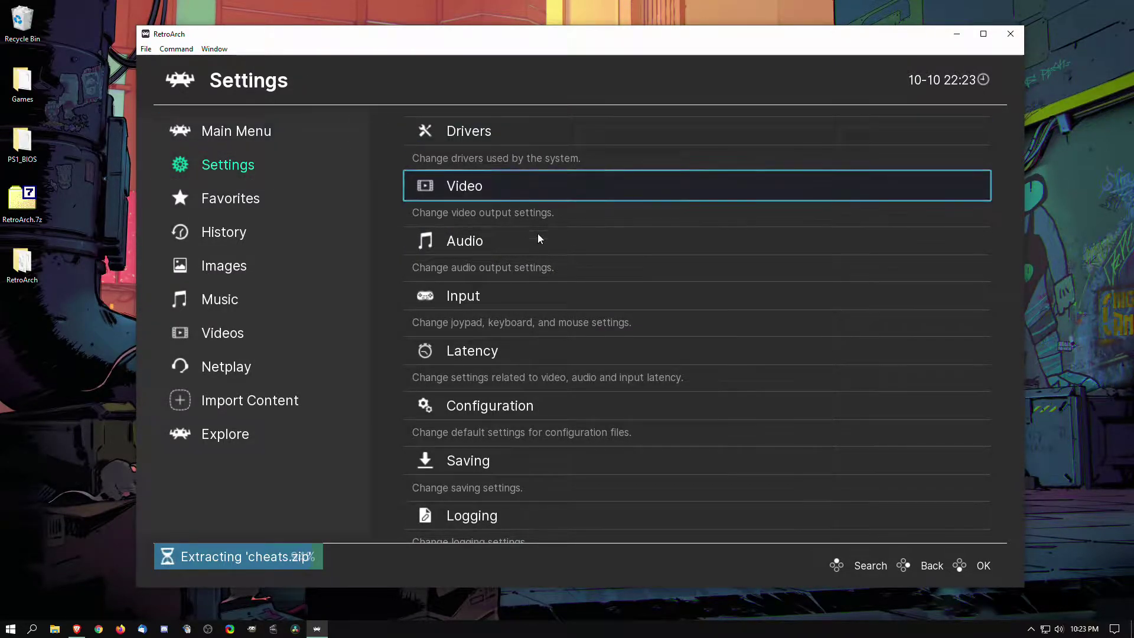
scroll(572, 285, "down", 10)
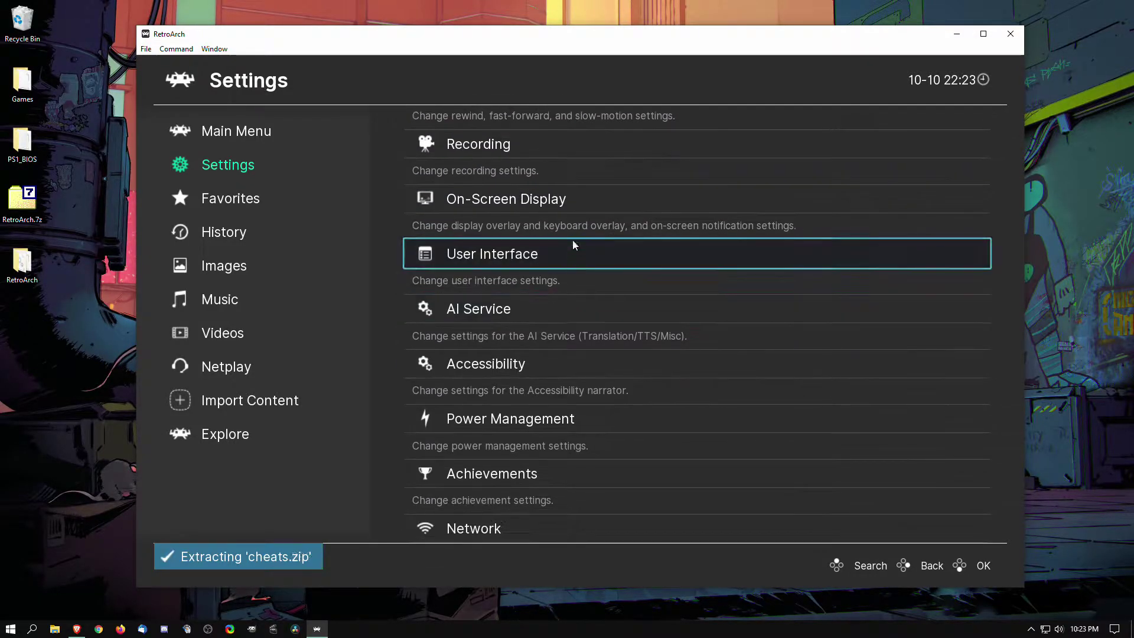
left_click(570, 247)
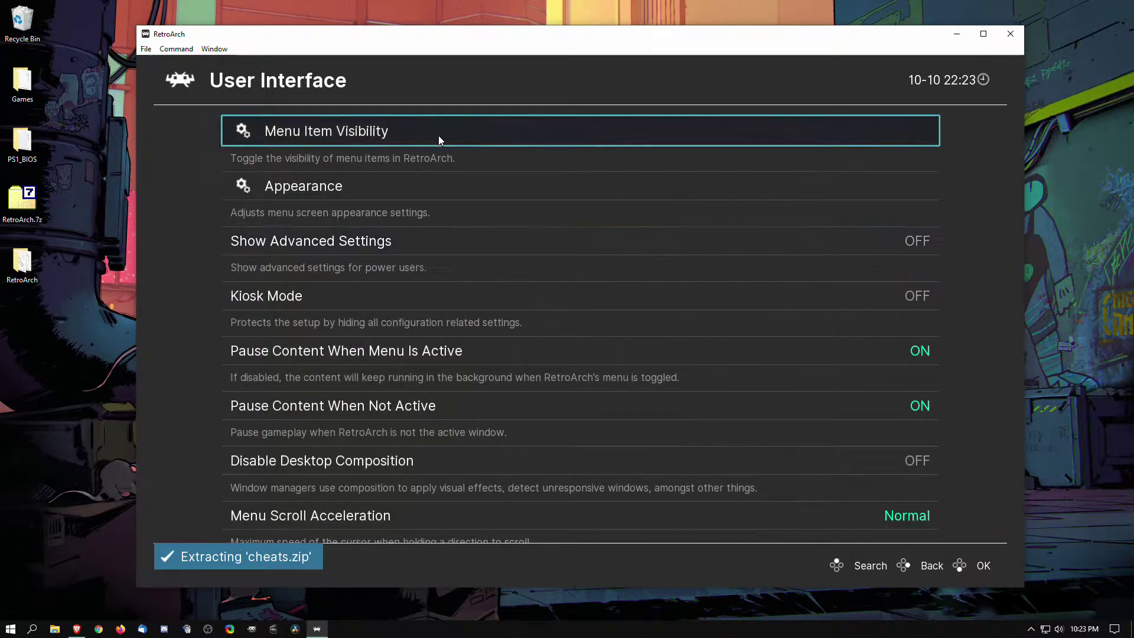
right_click(222, 121)
scroll(566, 313, "up", 10)
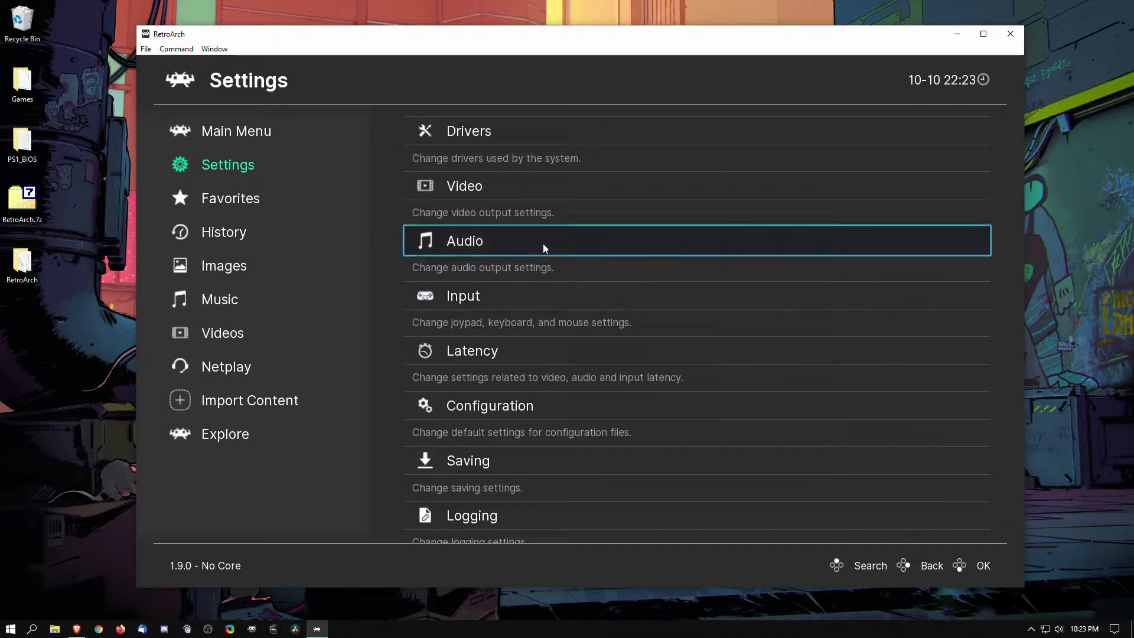
Check the Menu Swap OK and Cancel Buttons option in the input settings' Menu Controls.
left_click(466, 295)
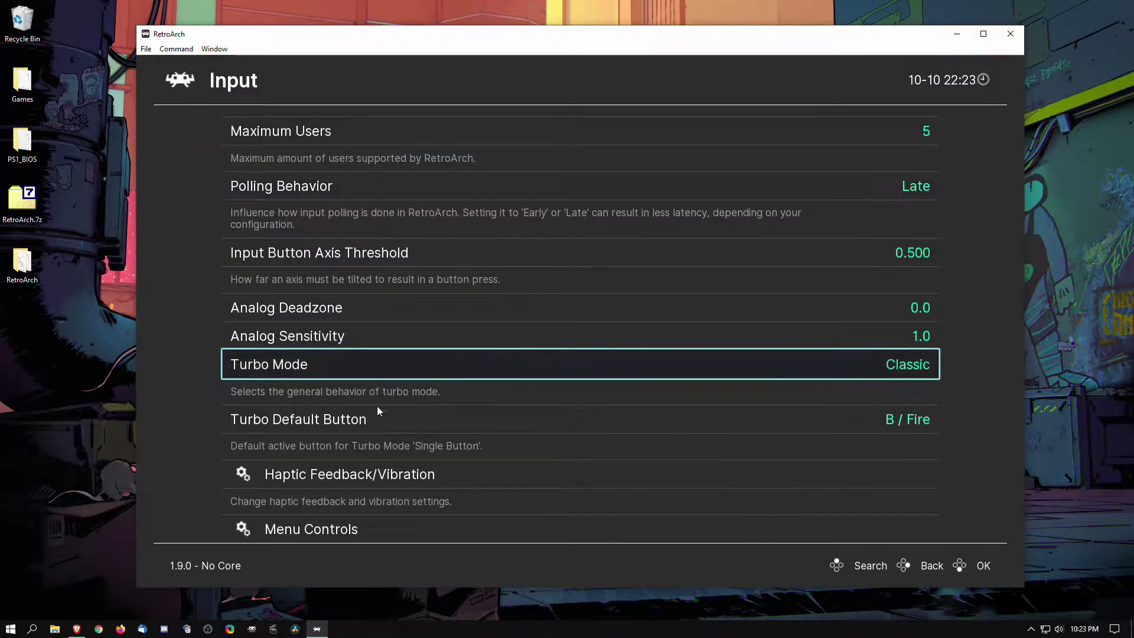
scroll(428, 441, "down", 3)
left_click(411, 265)
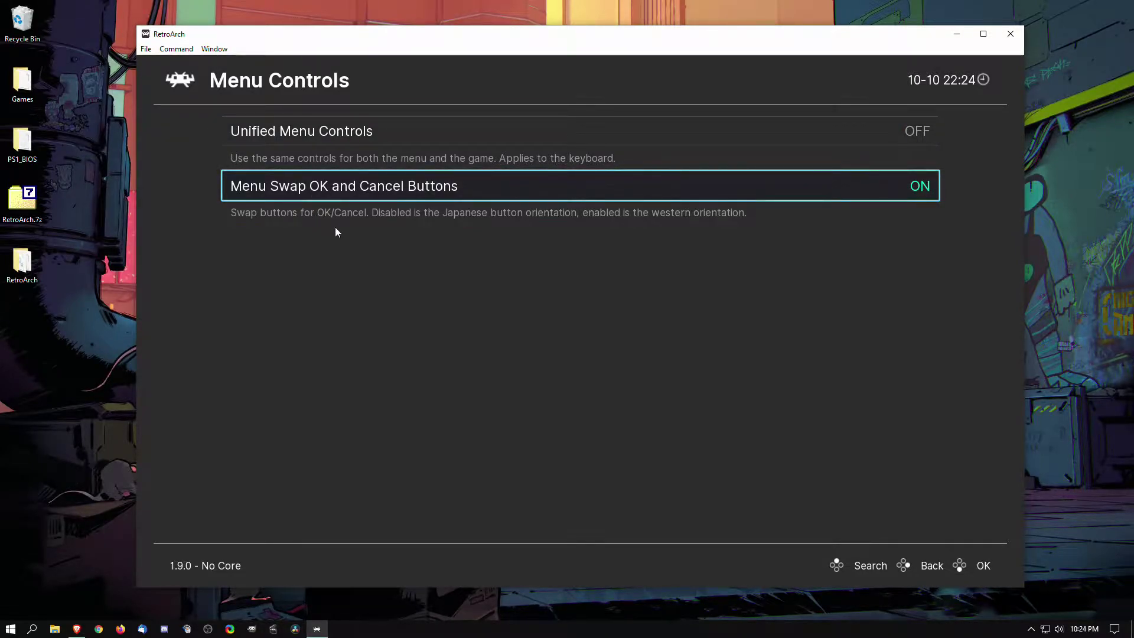
right_click(561, 232)
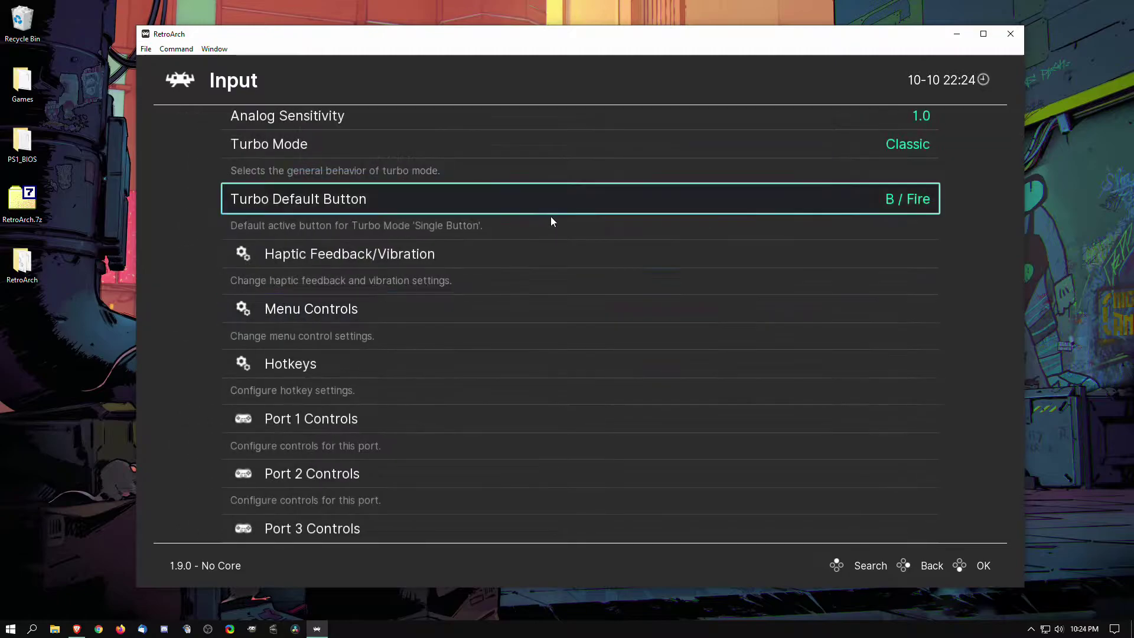
Set the Menu Toggle Gamepad Combo hotkey to L3 + R3 and return to the settings list.
left_click(358, 372)
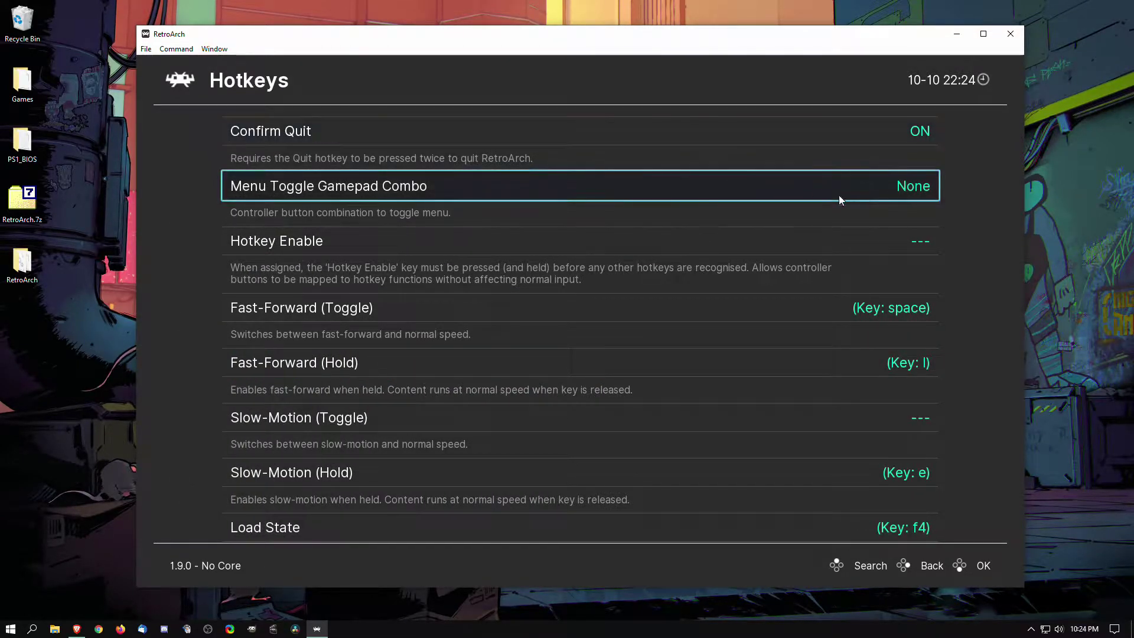
left_click(917, 187)
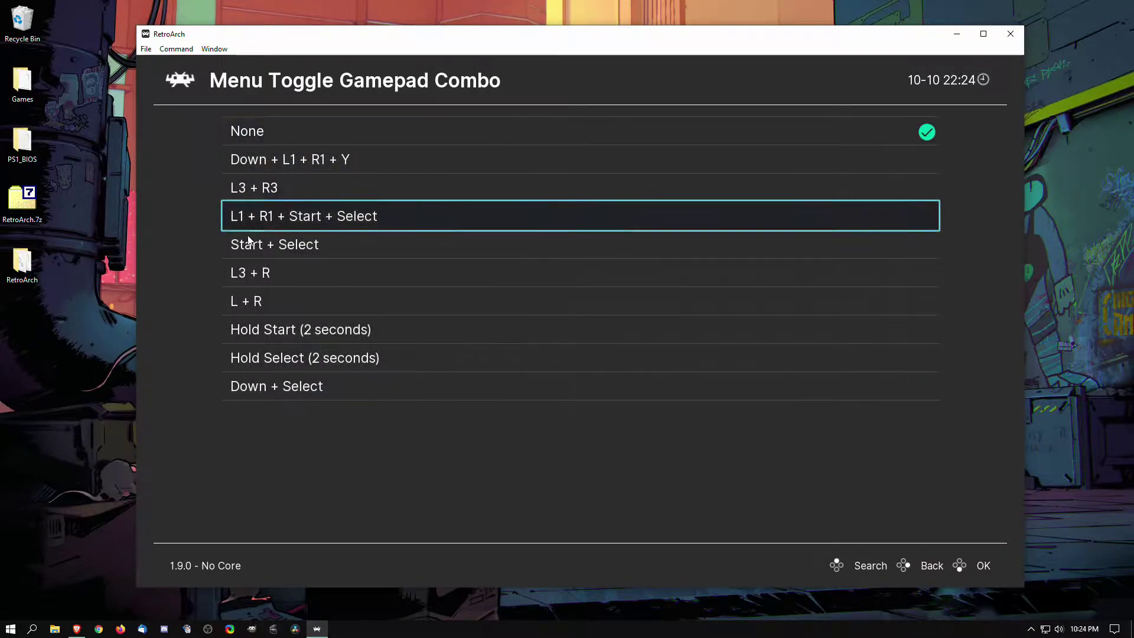
left_click(260, 189)
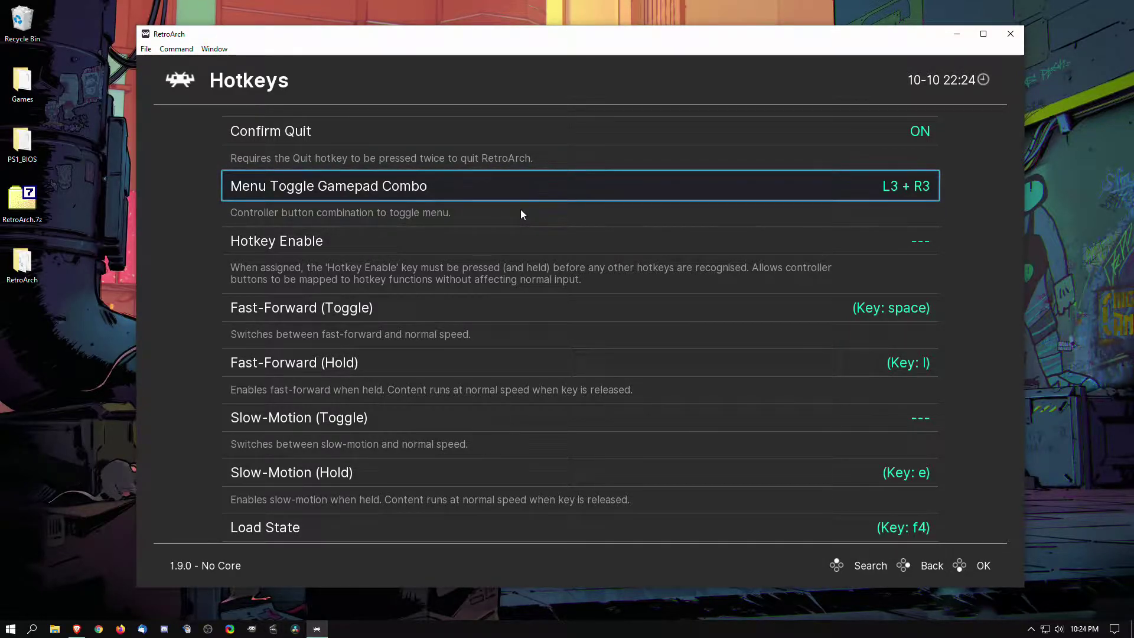
key("BackSpace")
key("BackSpace")
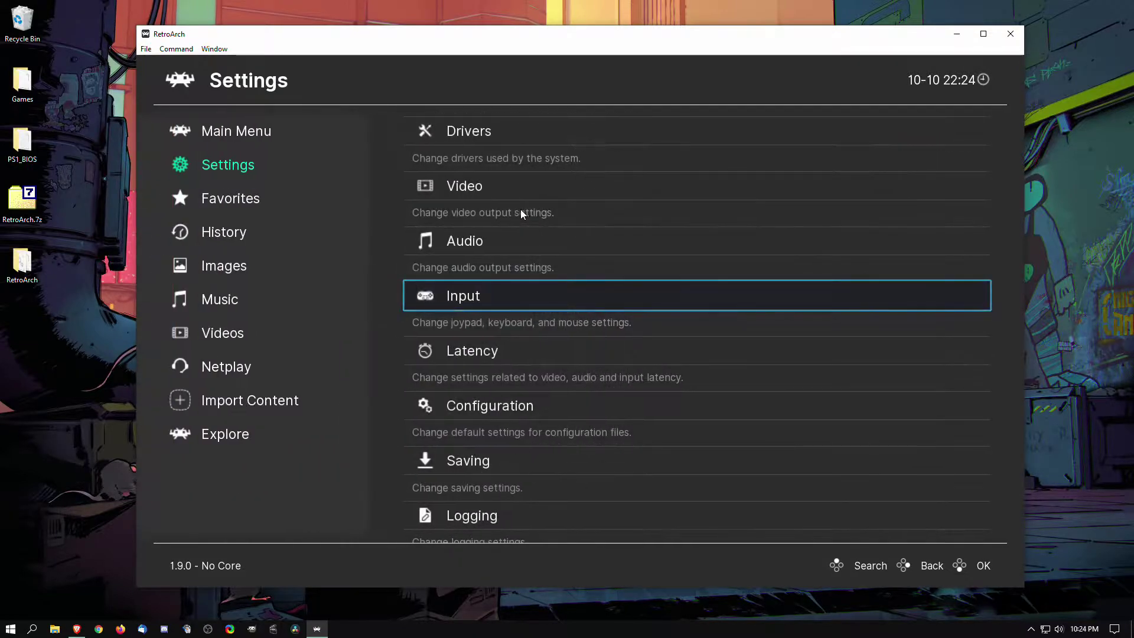
Review the driver settings, including the menu driver, and return to the settings list.
left_click(557, 131)
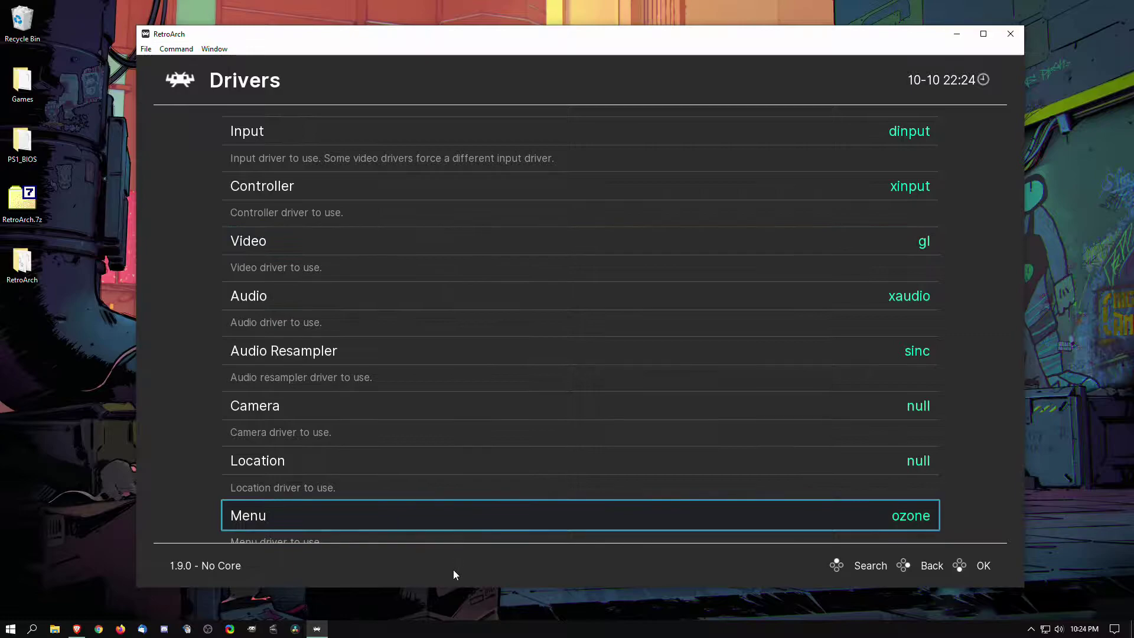
right_click(298, 130)
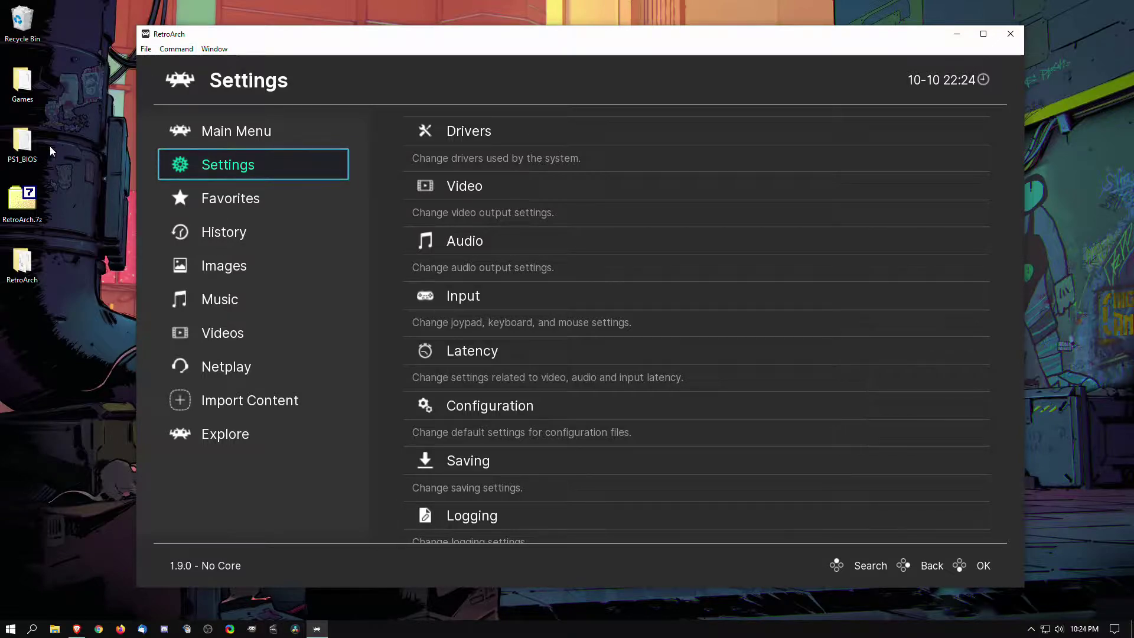
Switch to the desktop Games folder, examine its game files and the Tekken 3 (USA) subfolder, and minimize the window.
double_click(16, 98)
left_click_drag(407, 84, 335, 170)
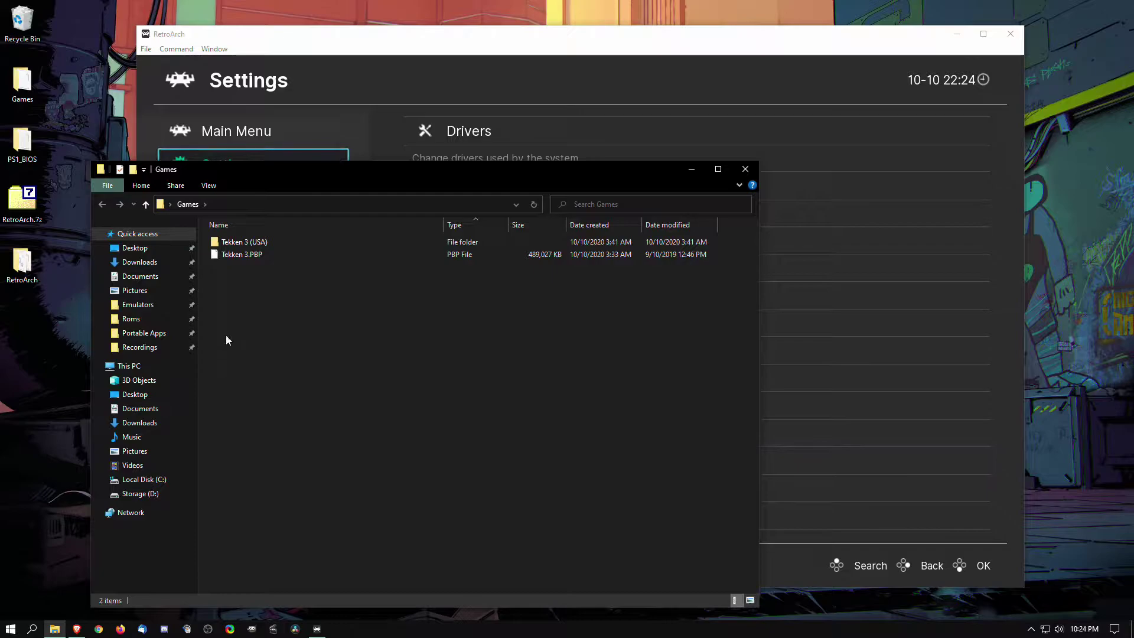
double_click(263, 243)
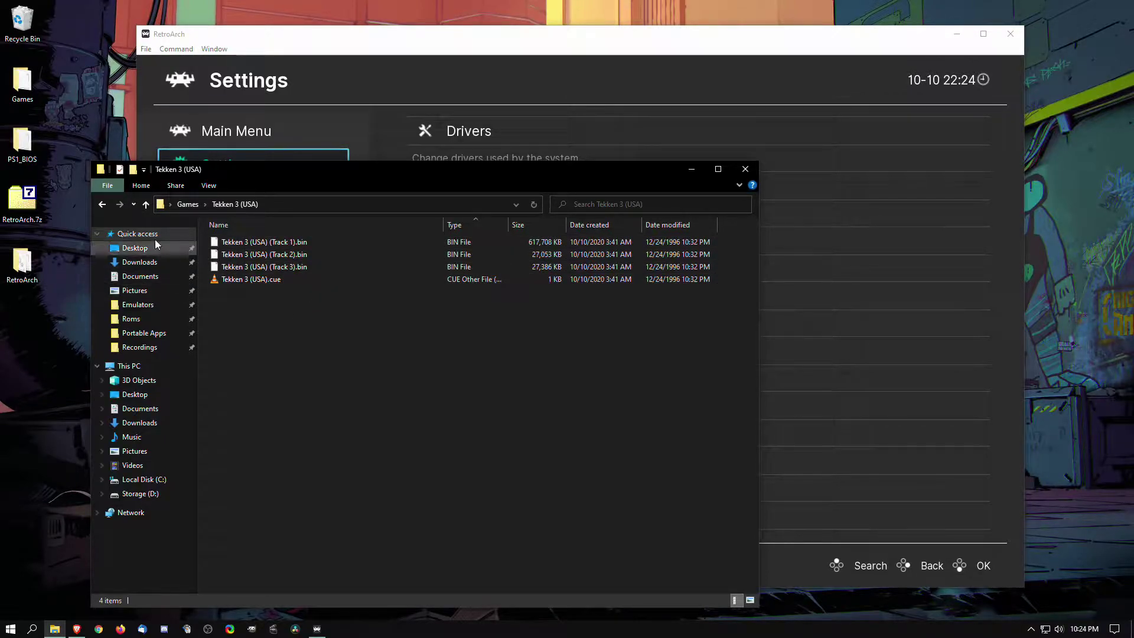
left_click(146, 206)
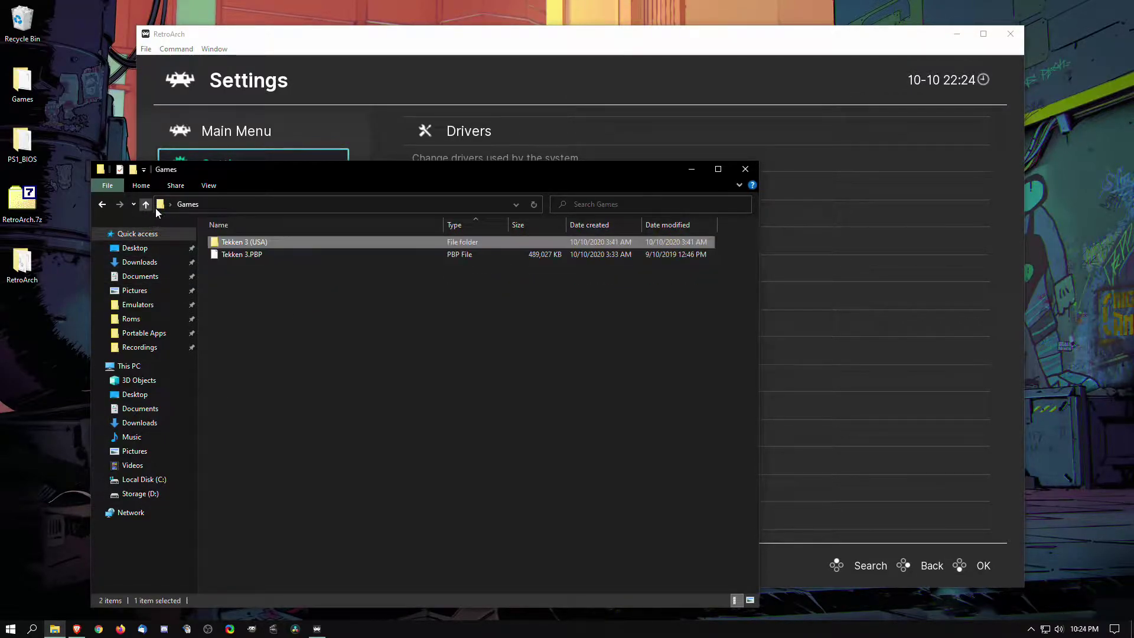
left_click(692, 169)
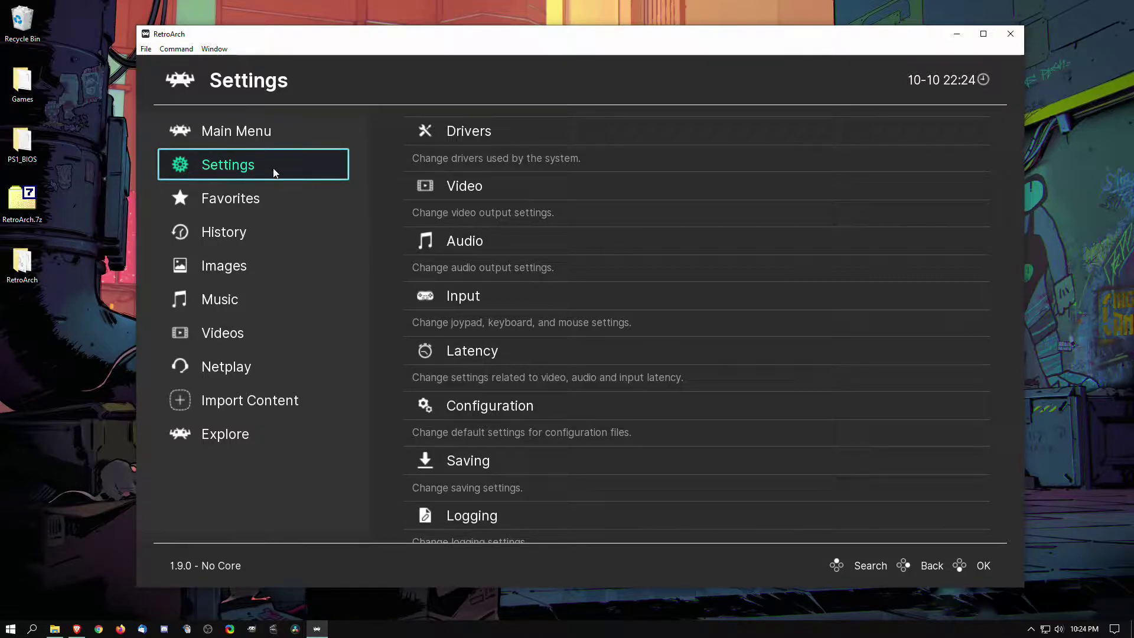
Load Tekken 3.PBP from the desktop Games folder in RetroArch using the Sony - PlayStation (Beetle PSX HW) core.
left_click(274, 132)
left_click(543, 184)
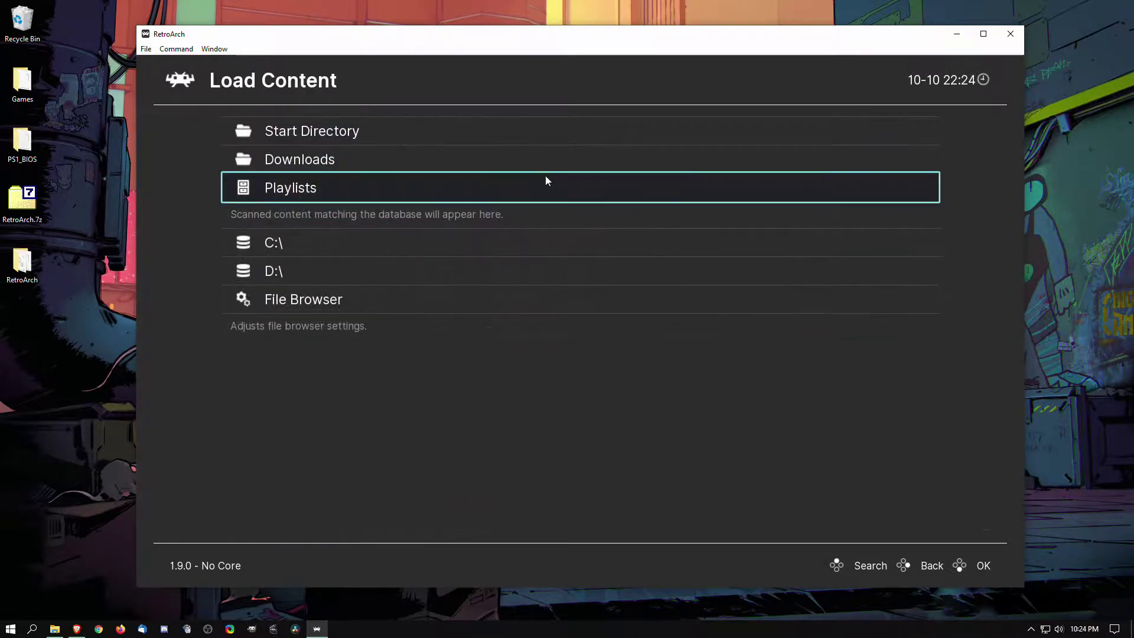
left_click(293, 238)
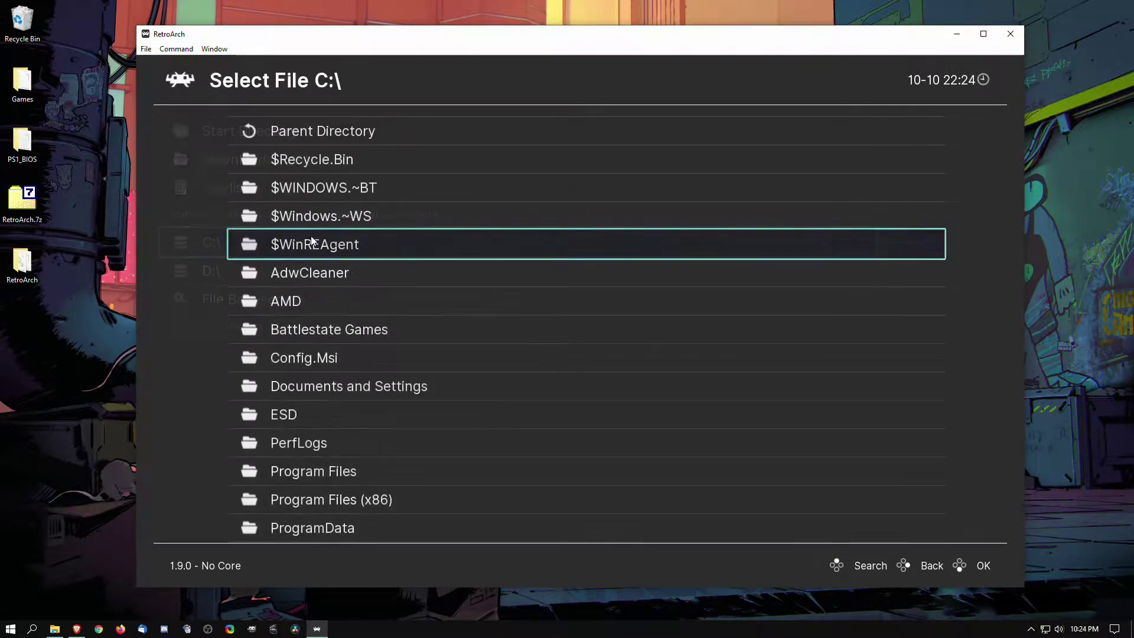
scroll(310, 502, "down", 2)
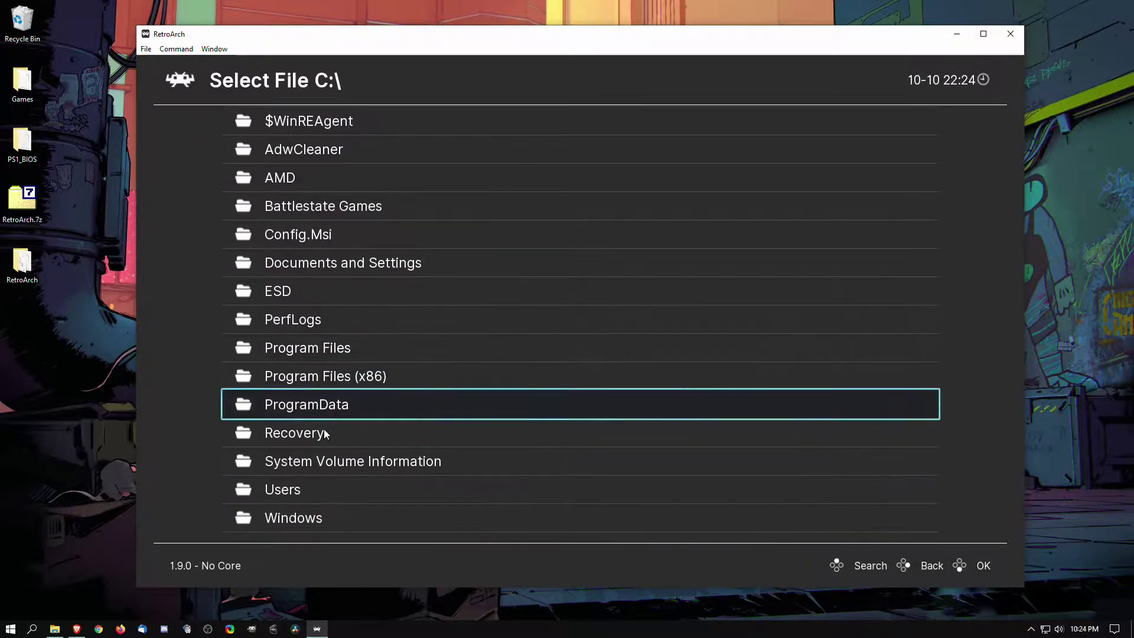
left_click(309, 499)
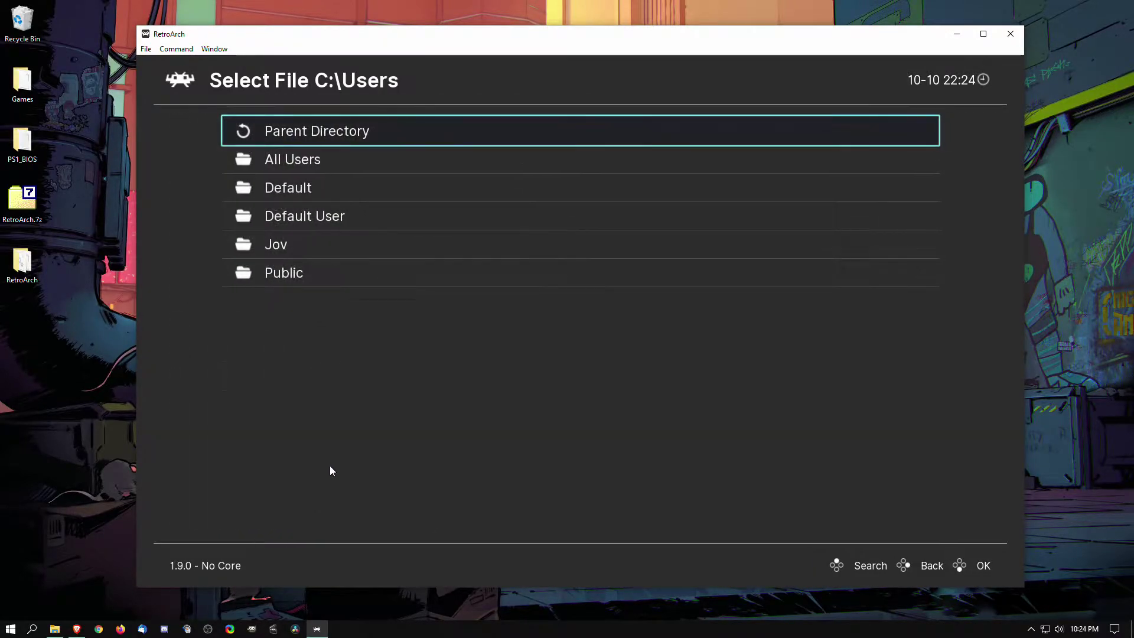
left_click(289, 244)
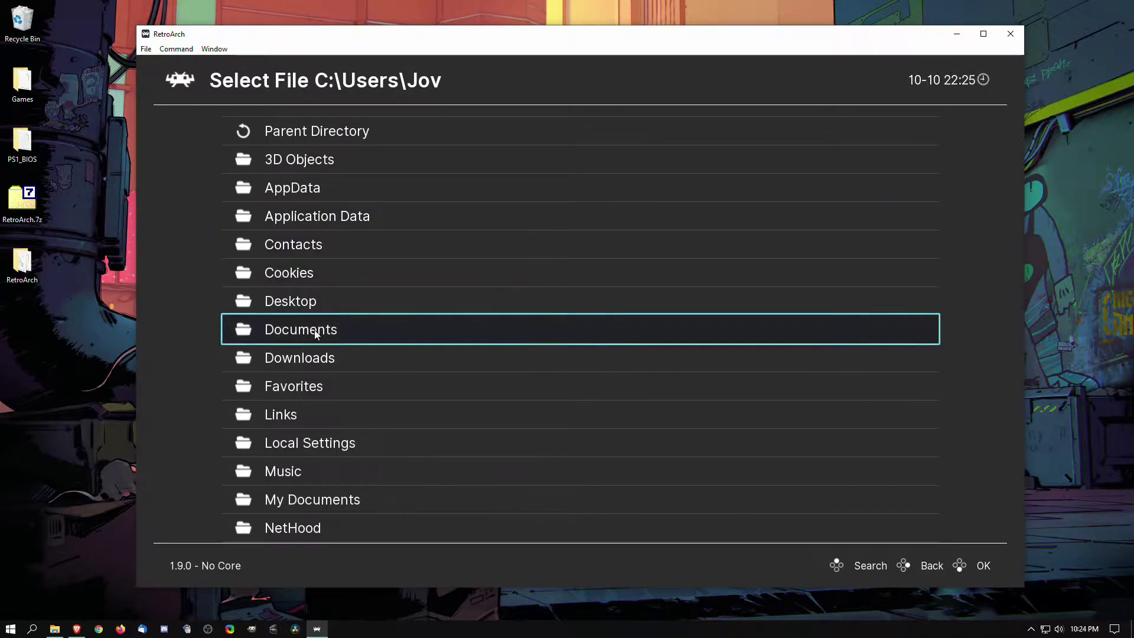
left_click(320, 309)
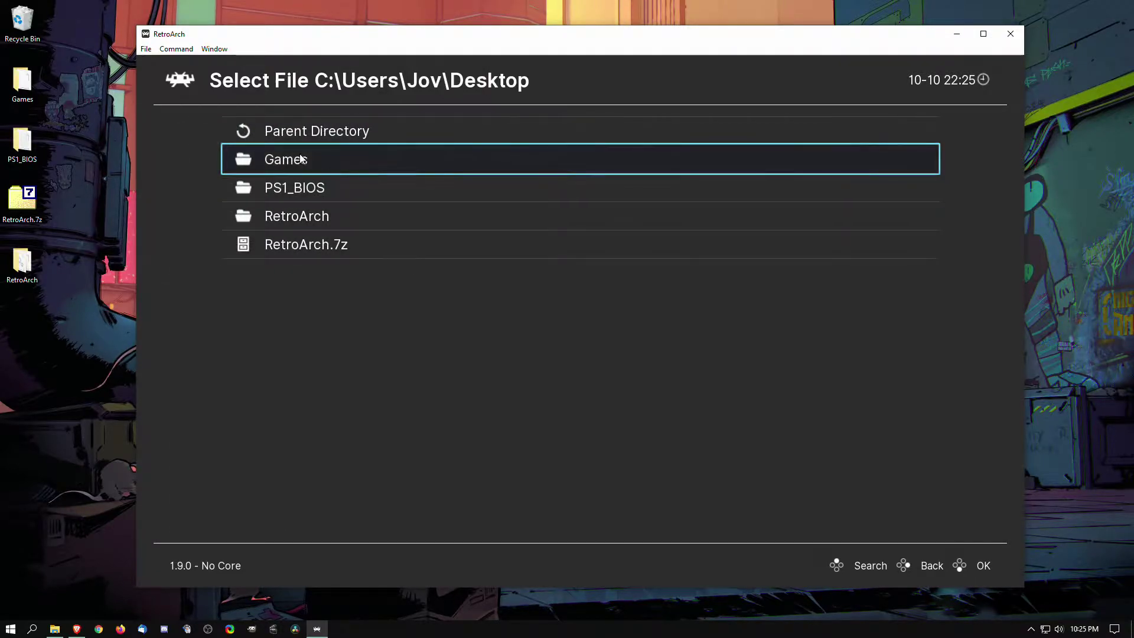
left_click(300, 155)
left_click(303, 158)
left_click(265, 131)
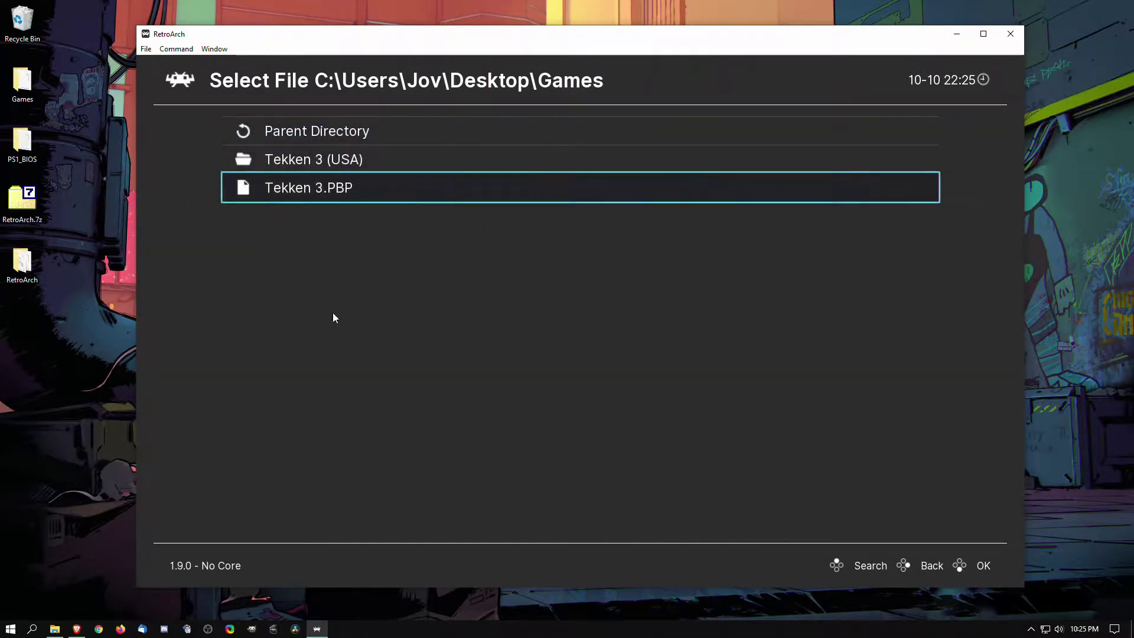
left_click(271, 193)
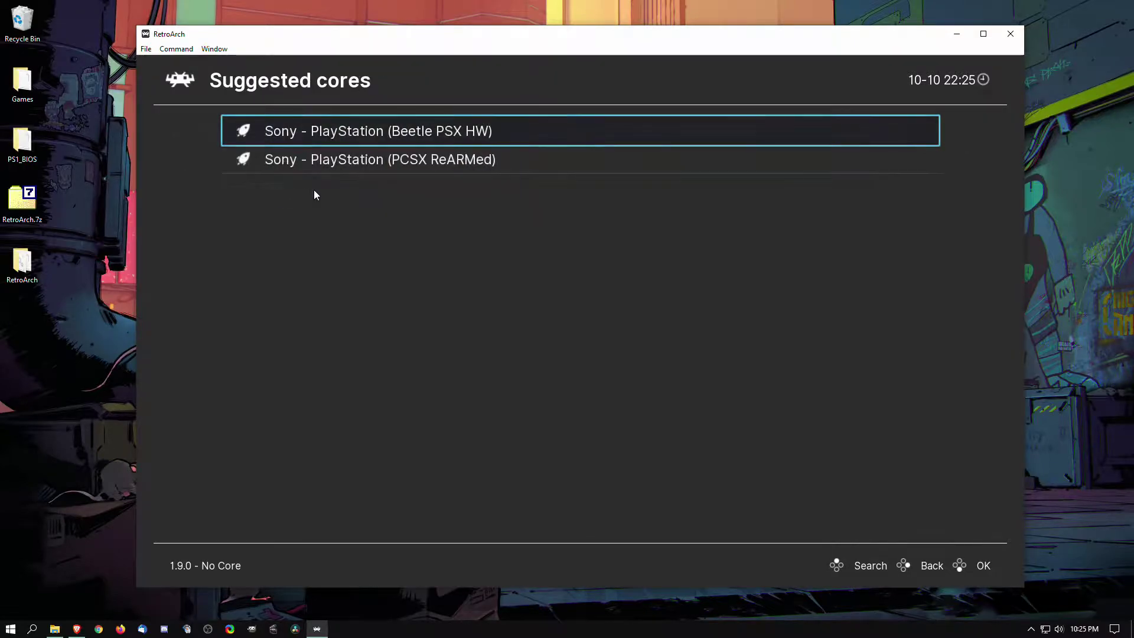
left_click(395, 130)
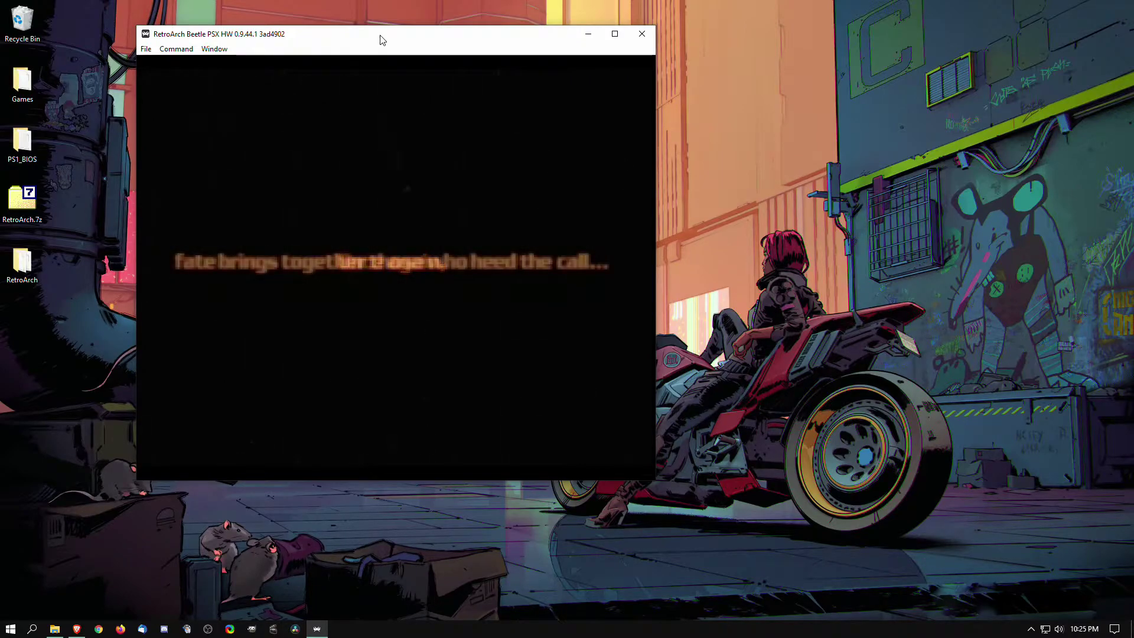
Skip the Tekken 3 intro and start Practice Mode from the game's mode selection.
key("Return")
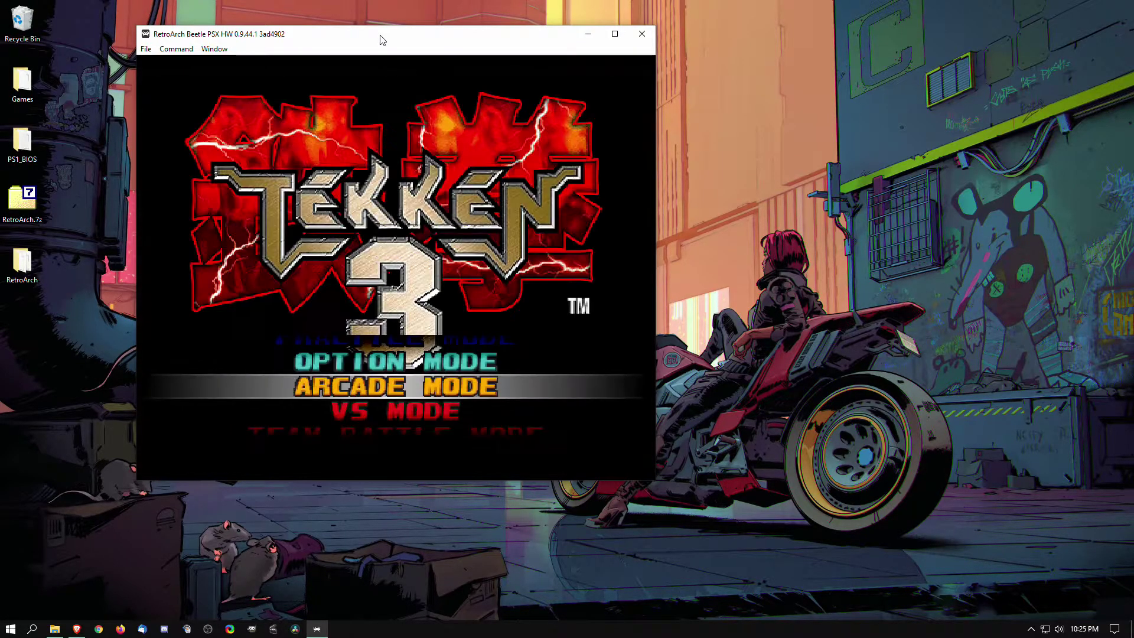
key("Up")
key("Up")
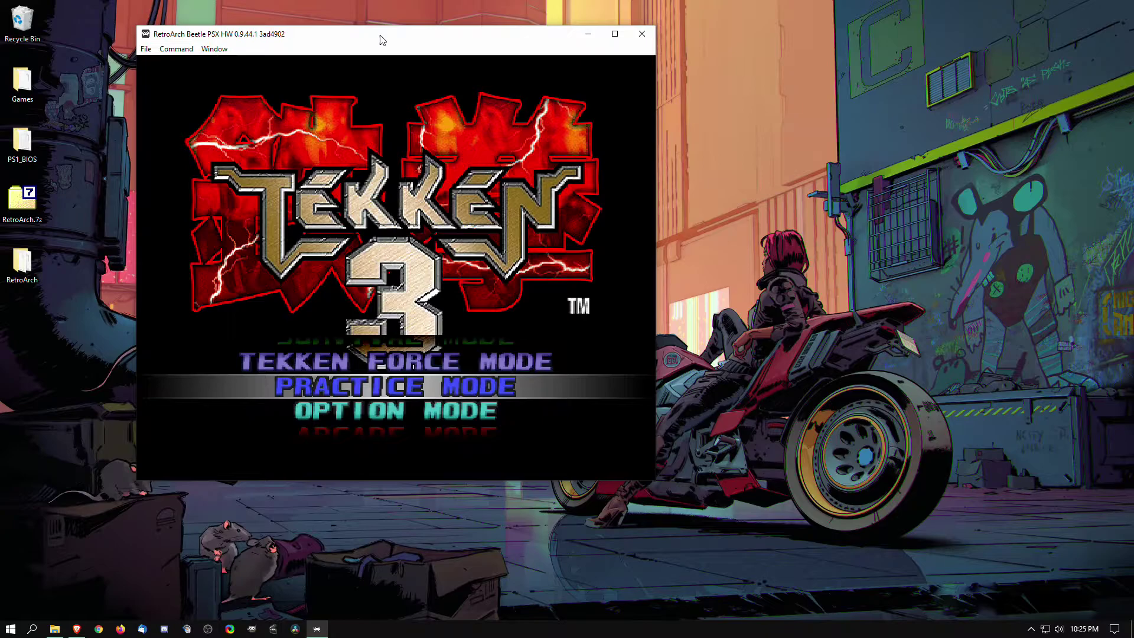
key("Return")
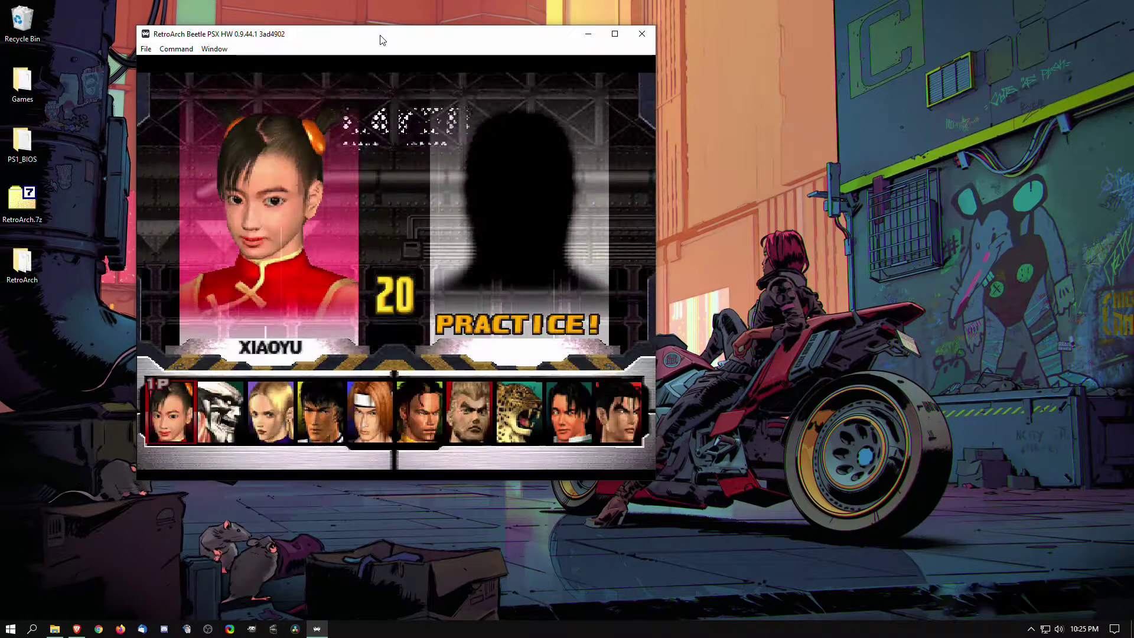
Choose King as the player's fighter and Jin as the CPU opponent for the practice match.
key("Right")
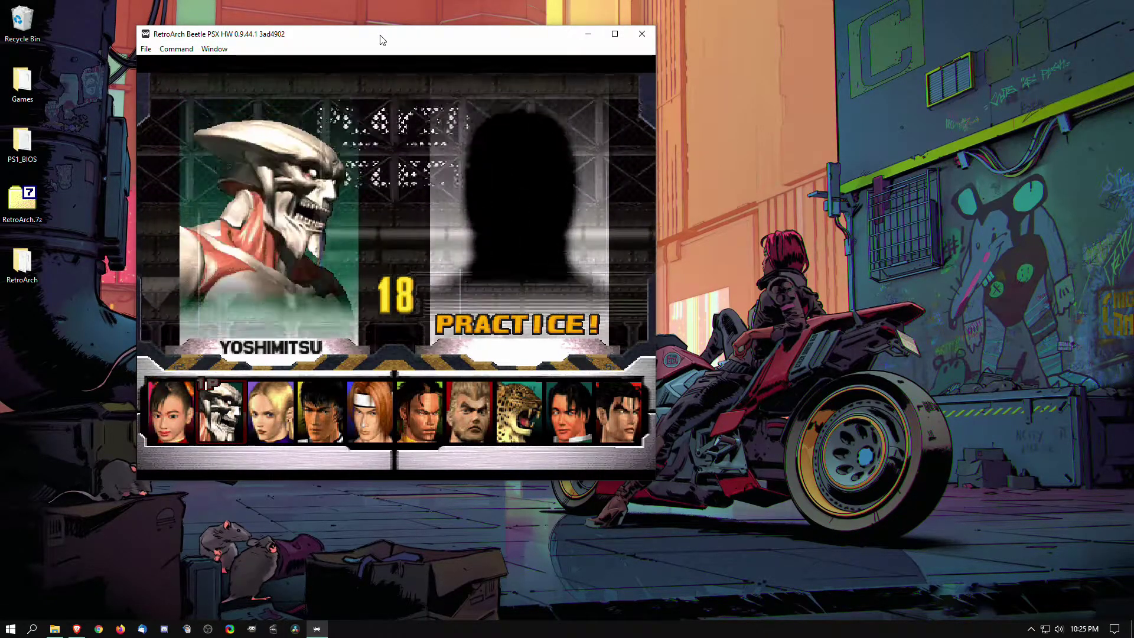
key("Left")
key("Left")
key("Left")
key("Left")
key("Return")
key("Right")
key("Right")
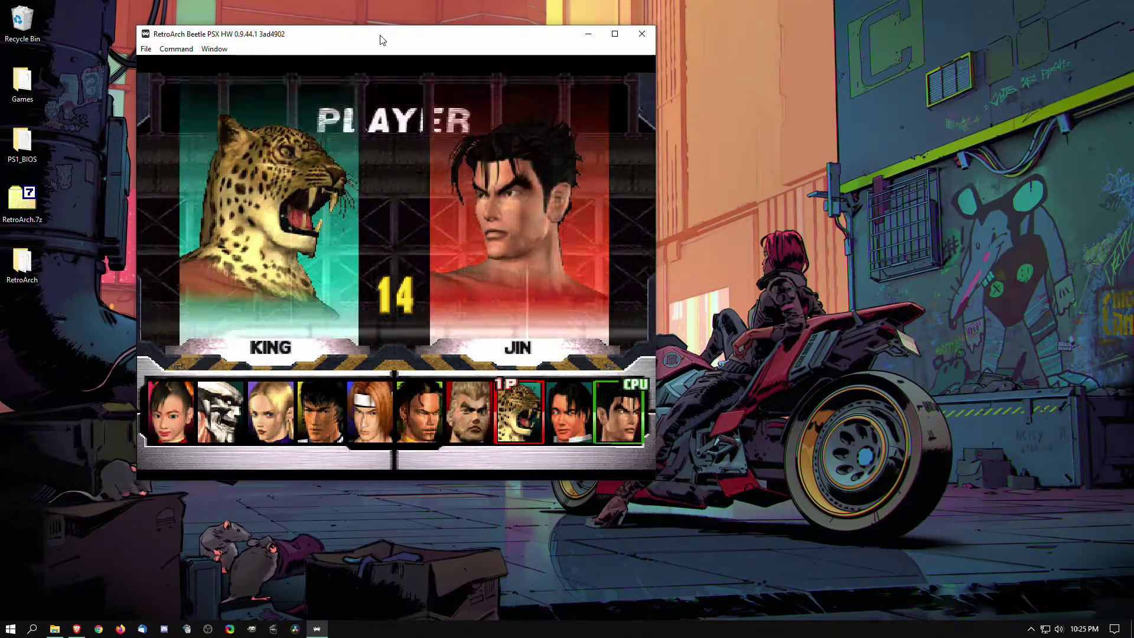
key("Return")
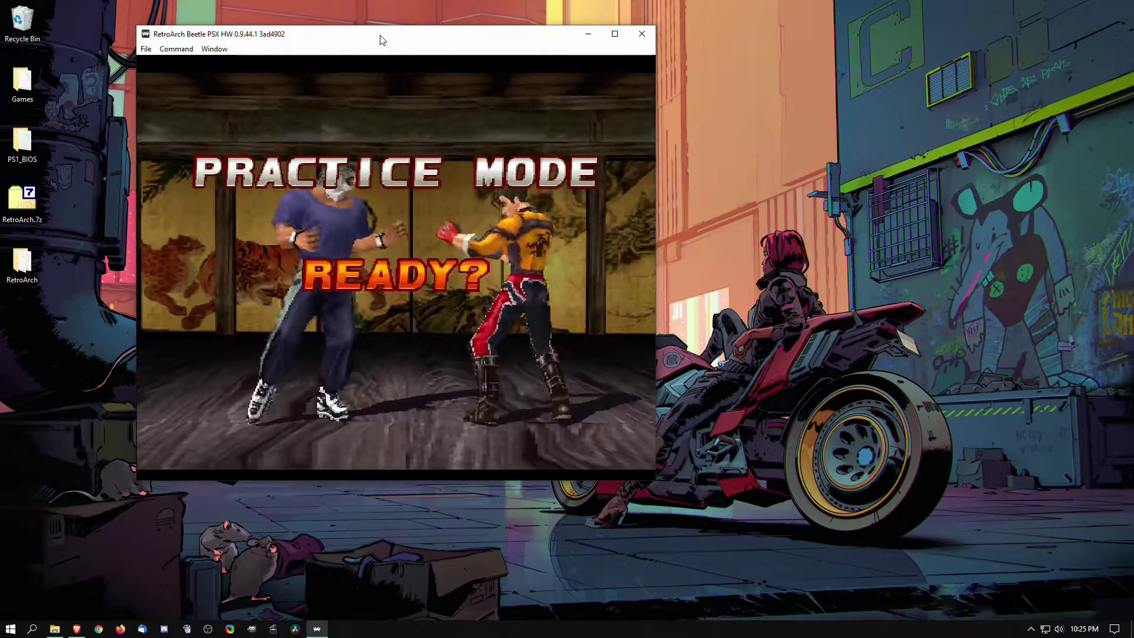
Open the 1P Freestyle practice options, accept them with OK, and attack Jin several times with King.
key("Return")
key("Return")
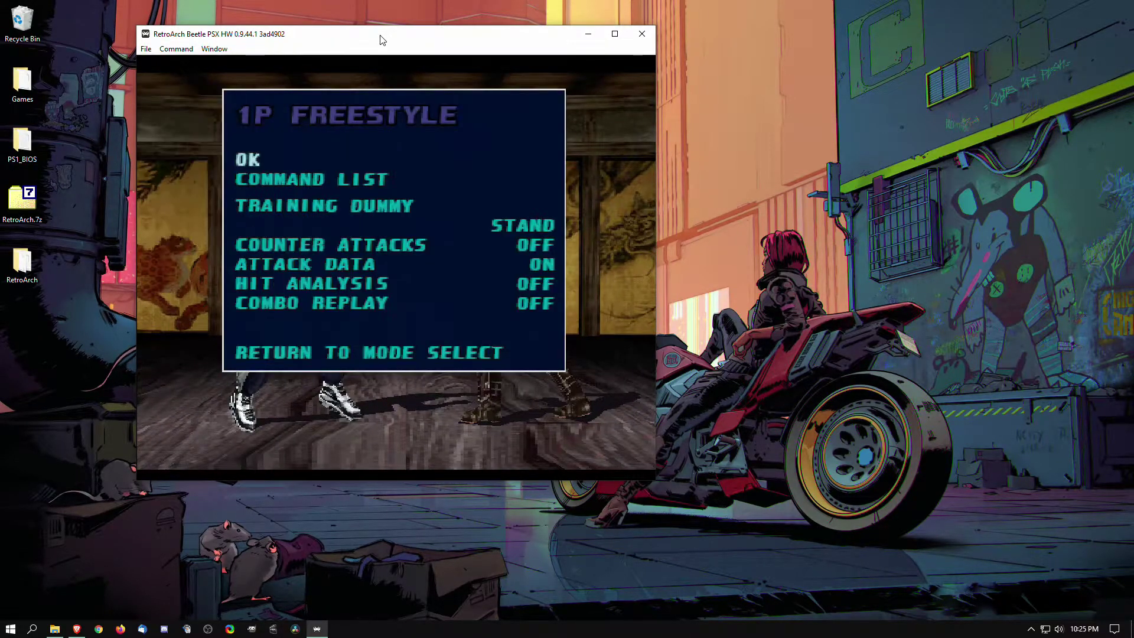
key("Return")
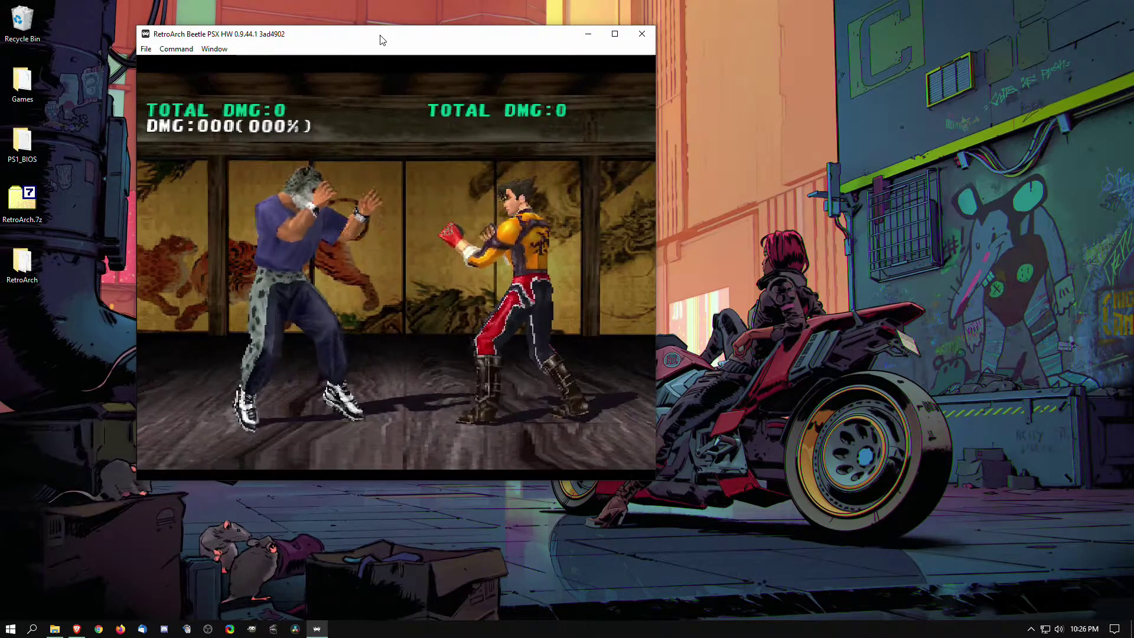
key("a")
key("a")
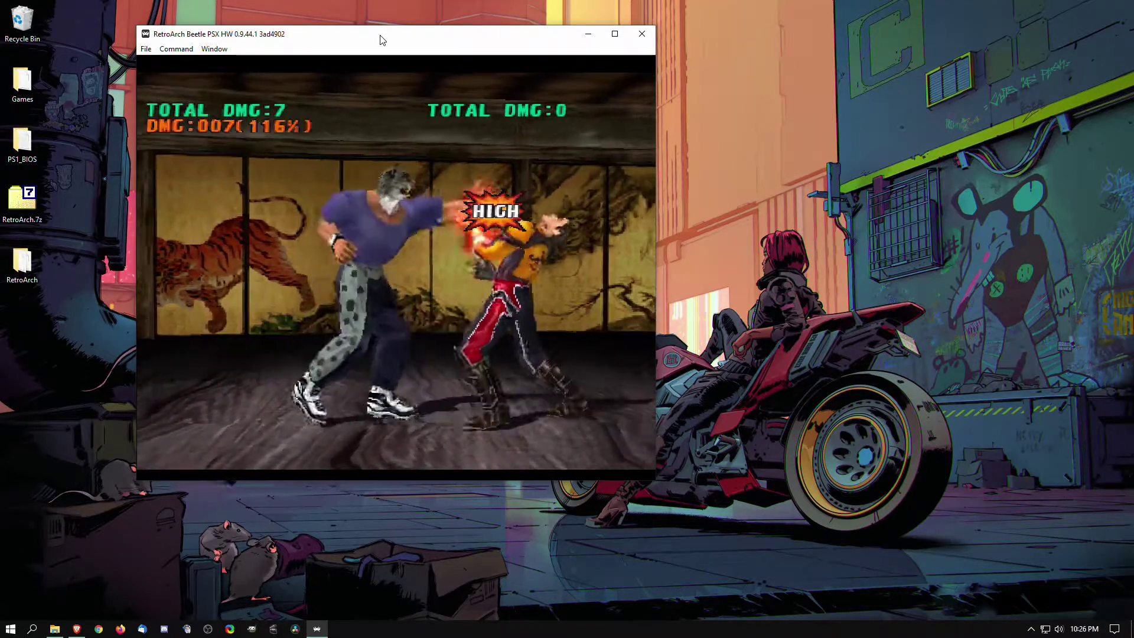
key("a")
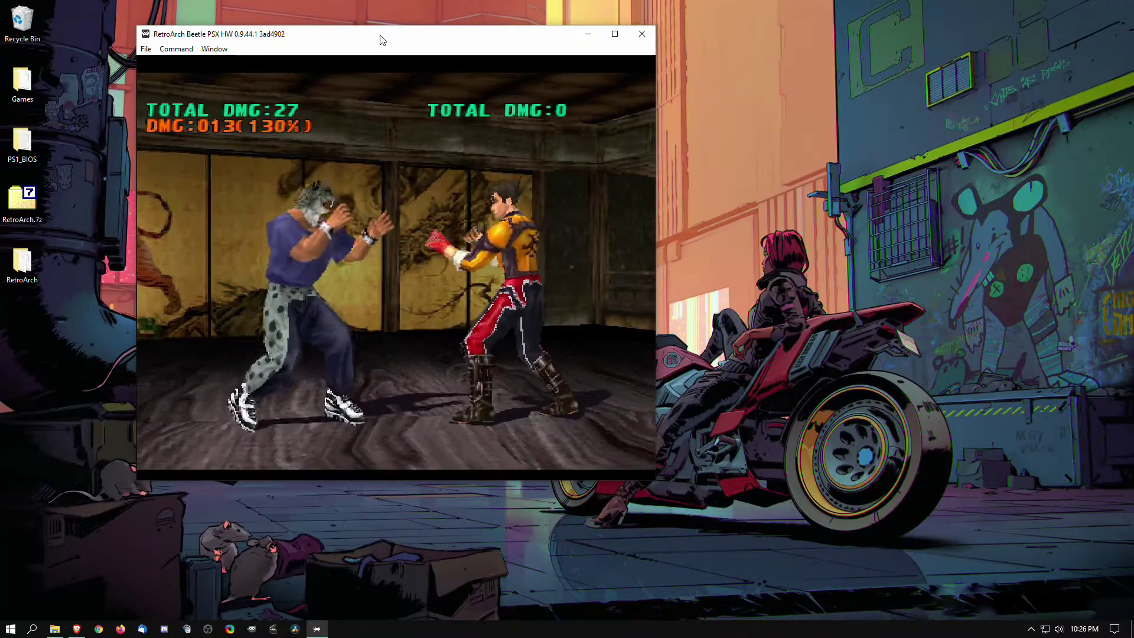
Maximize the game window and save the game state to slot 0.
left_click(615, 33)
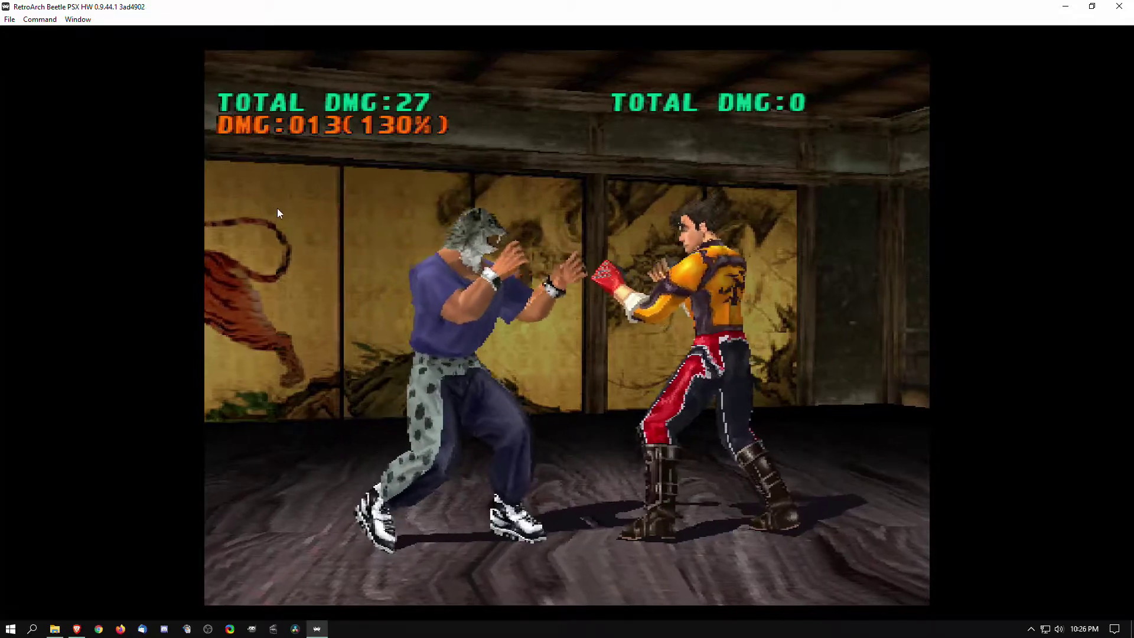
key("F1")
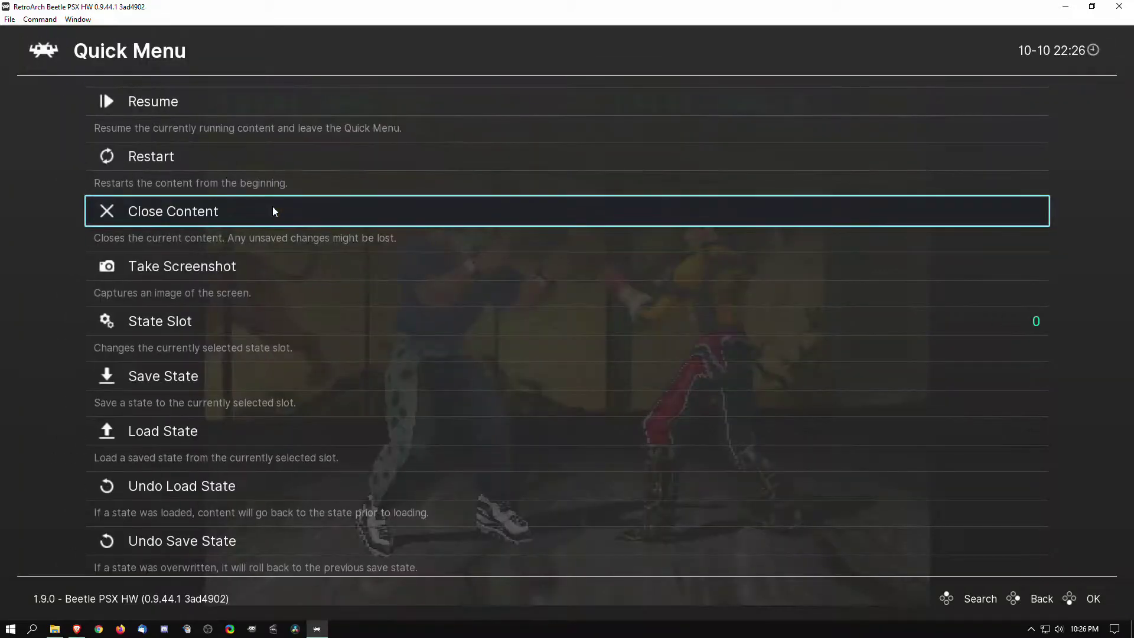
left_click(157, 376)
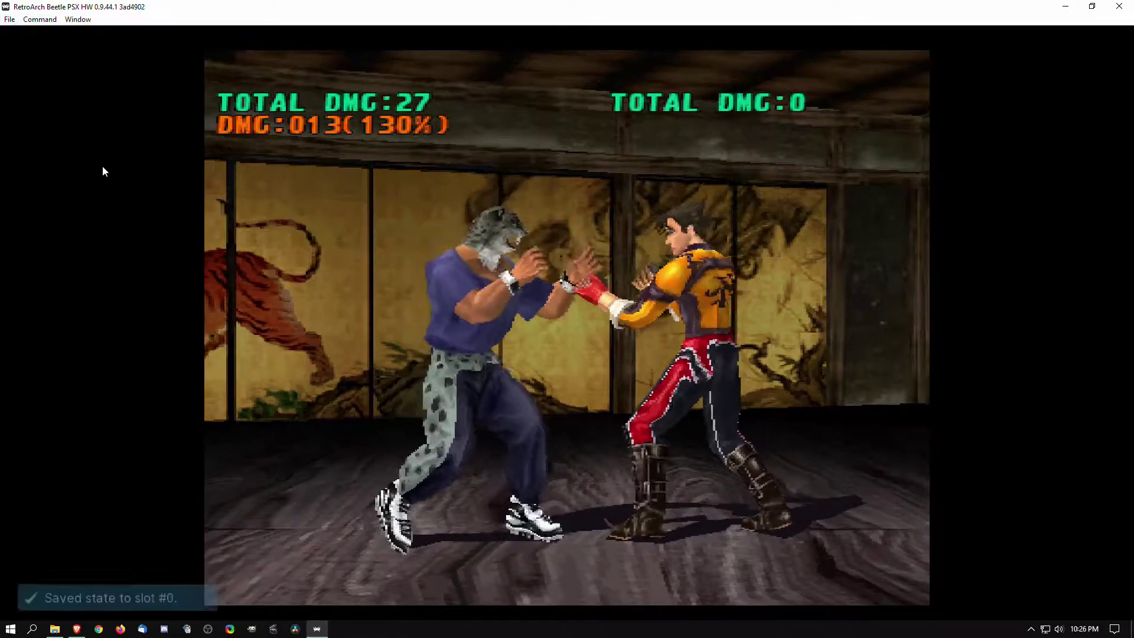
Open the core options for the running game and set Internal Color Depth to 32 bpp.
key("F1")
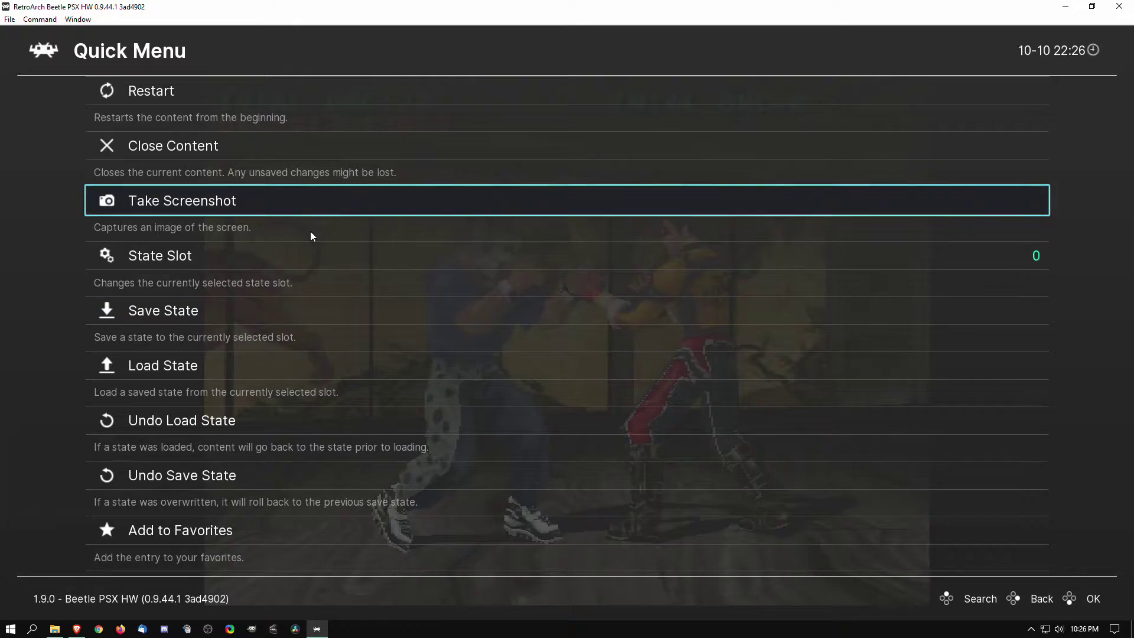
scroll(310, 232, "down", 4)
scroll(312, 235, "down", 5)
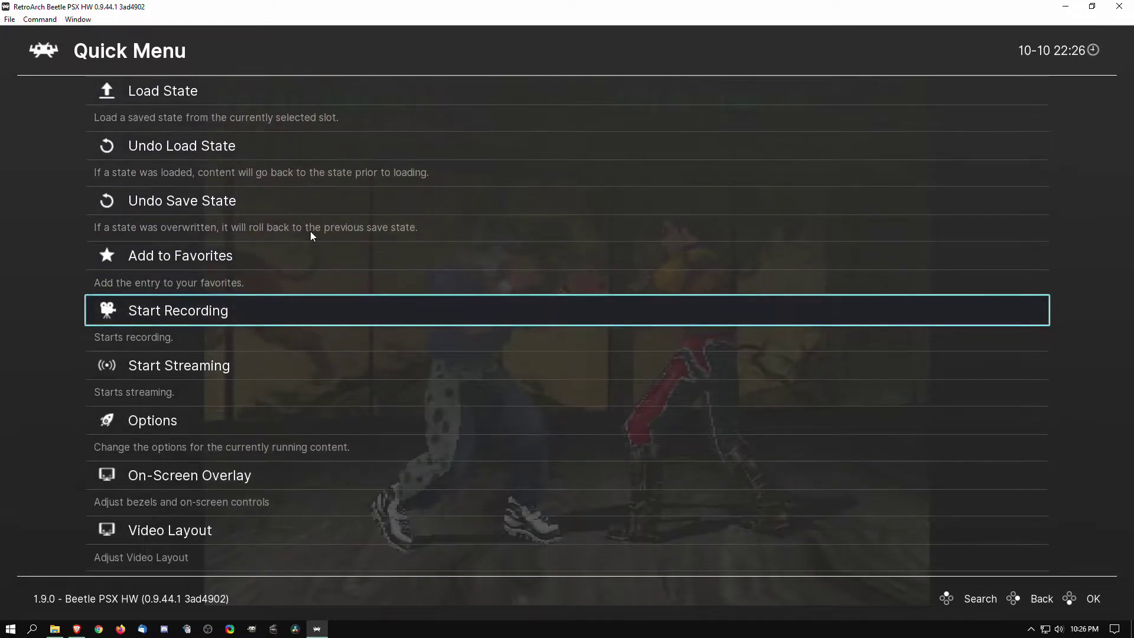
key("Return")
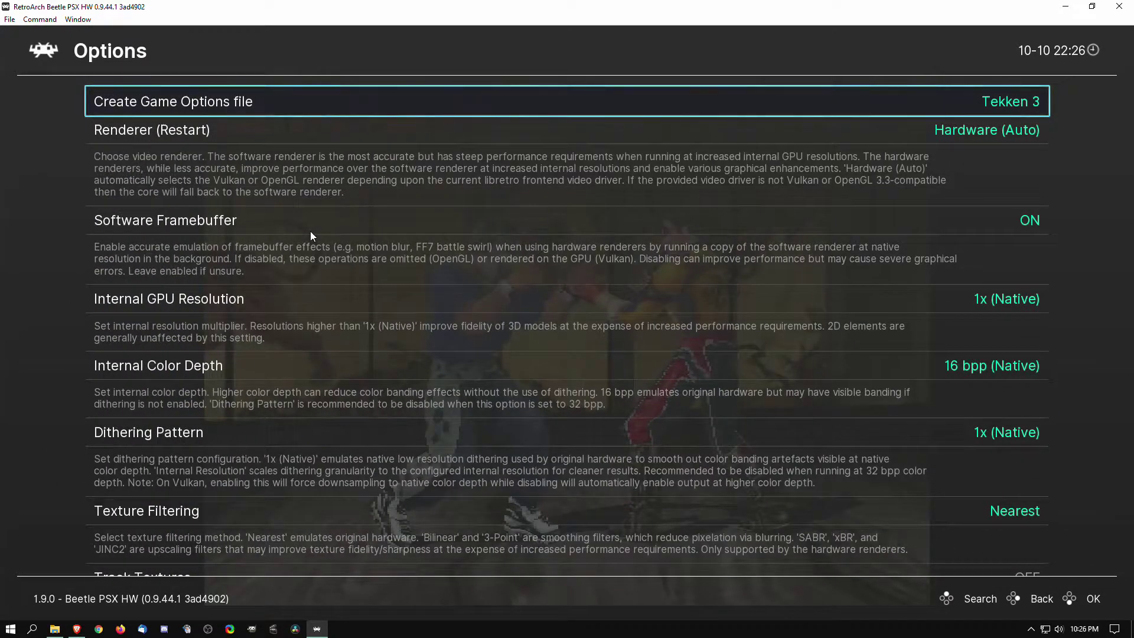
scroll(312, 236, "down", 1)
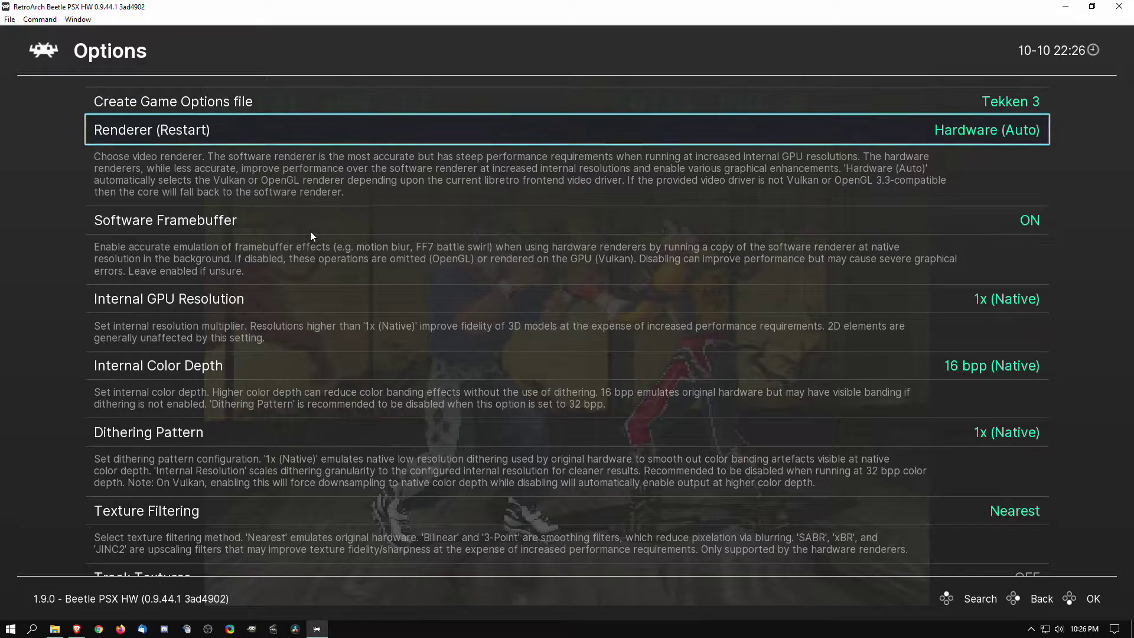
scroll(311, 233, "down", 2)
scroll(310, 232, "down", 1)
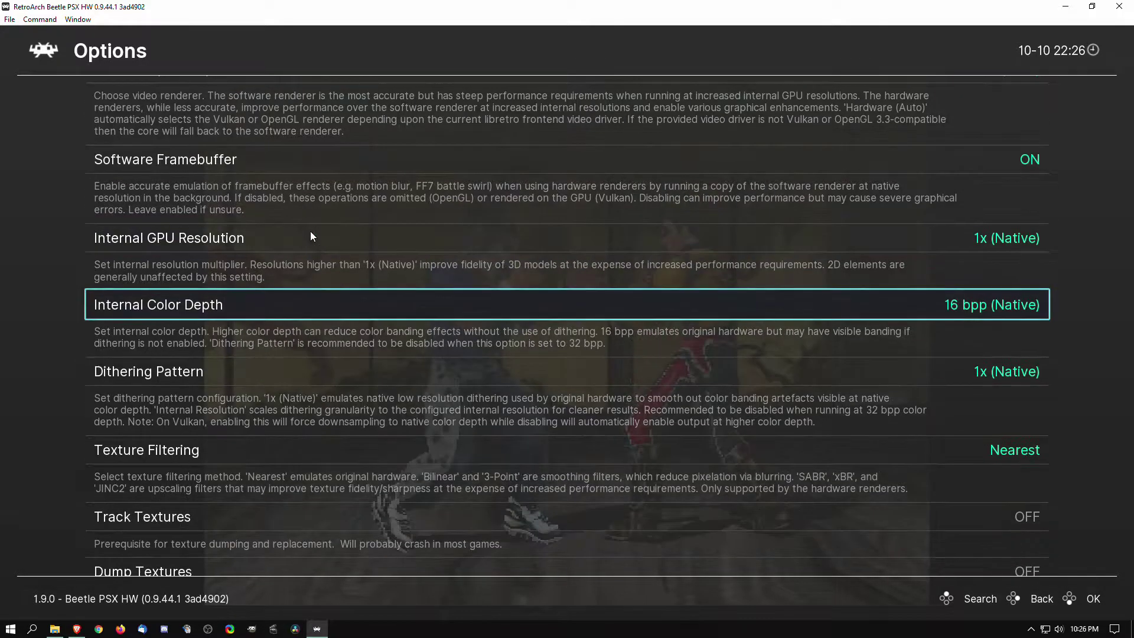
key("Right")
Set the core's Renderer (Restart) option to Hardware (Vulkan).
scroll(310, 232, "up", 1)
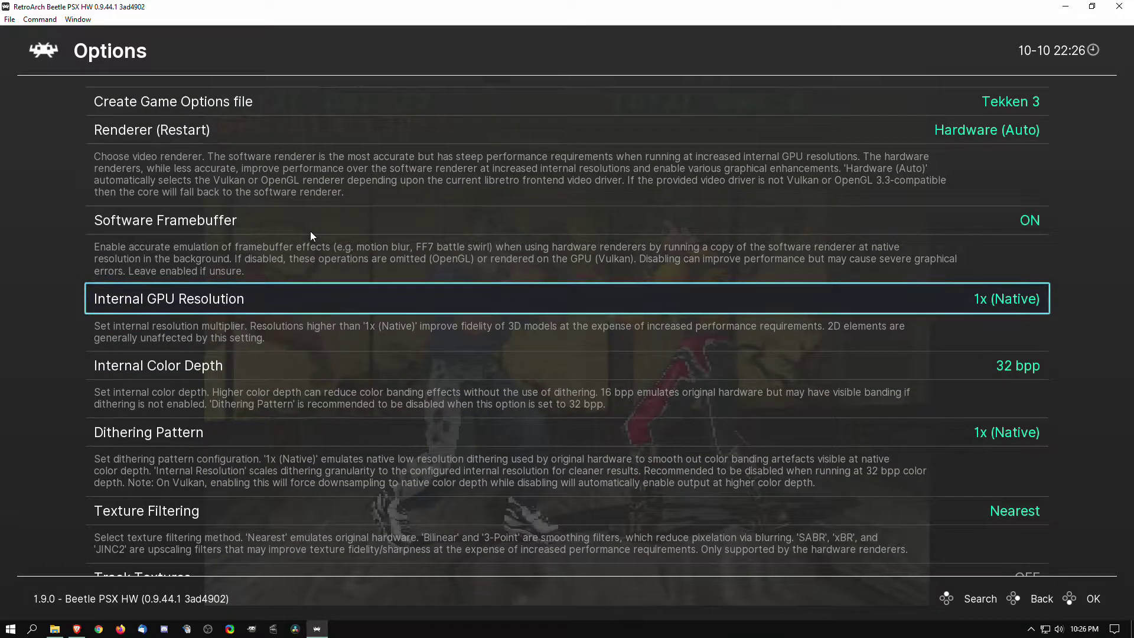
scroll(310, 231, "up", 2)
key("Right")
key("Right")
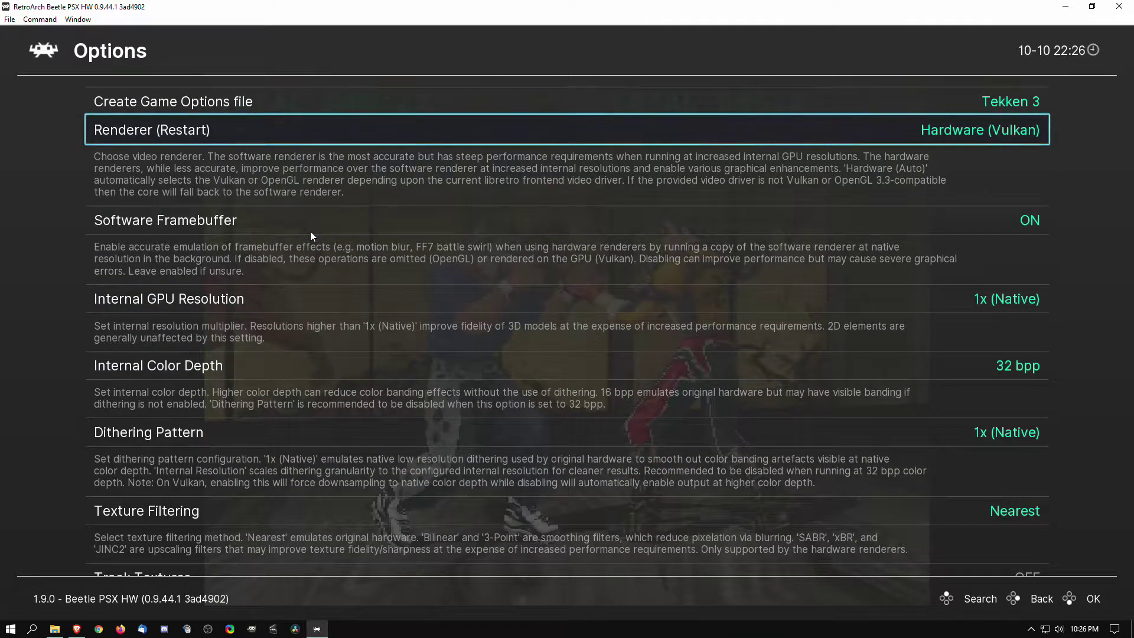
Leave the core options and close the running Tekken 3 content.
right_click(310, 231)
scroll(310, 232, "up", 9)
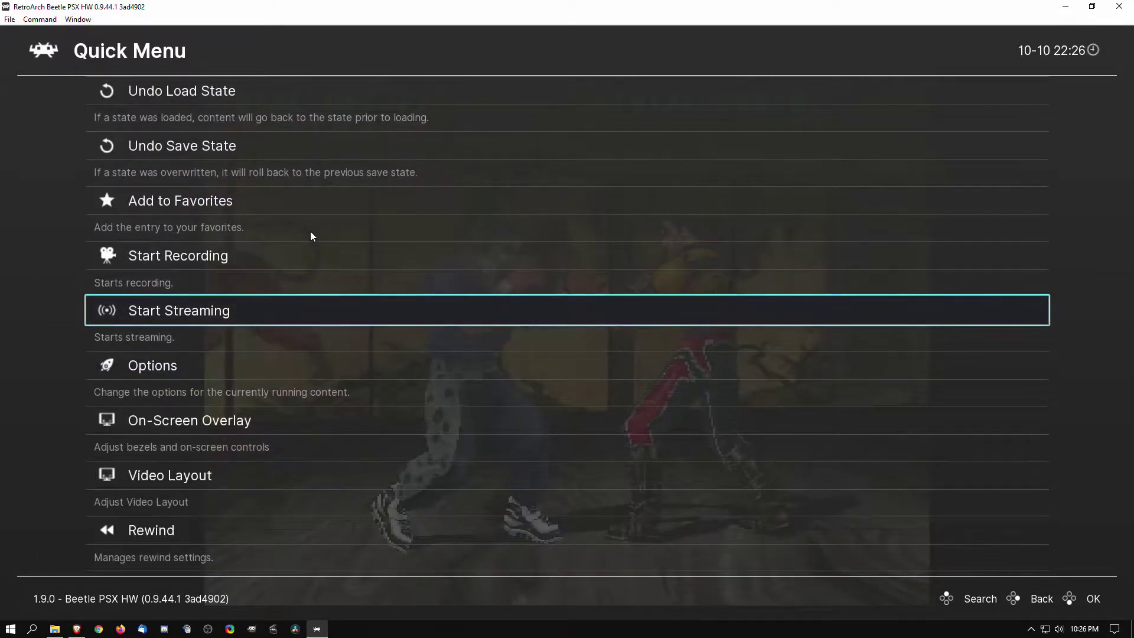
scroll(310, 237, "up", 1)
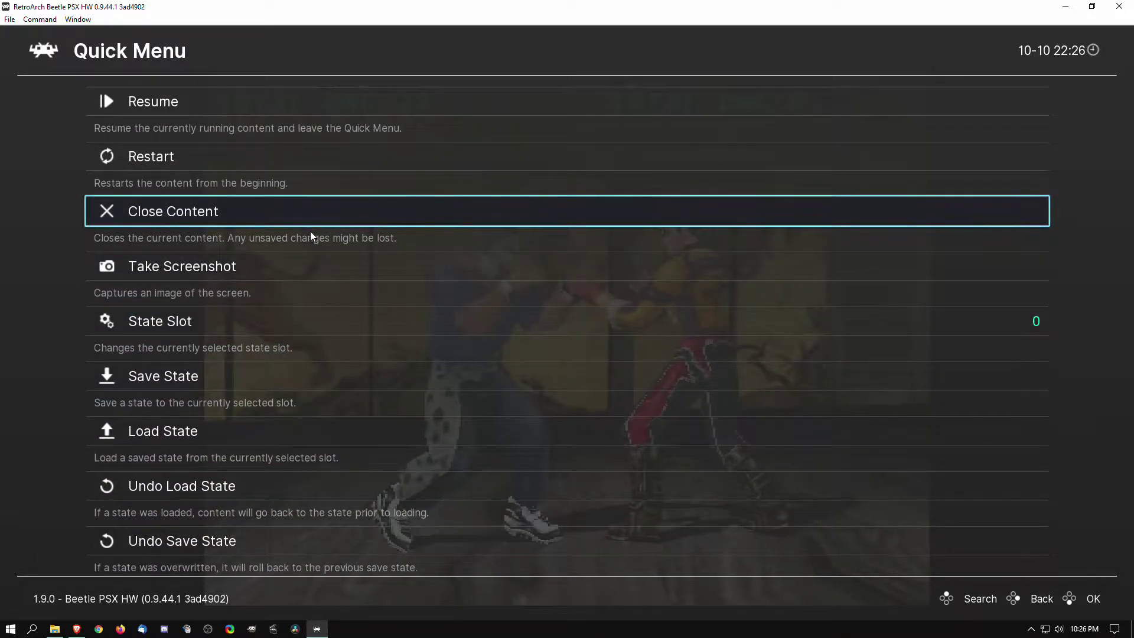
key("Escape")
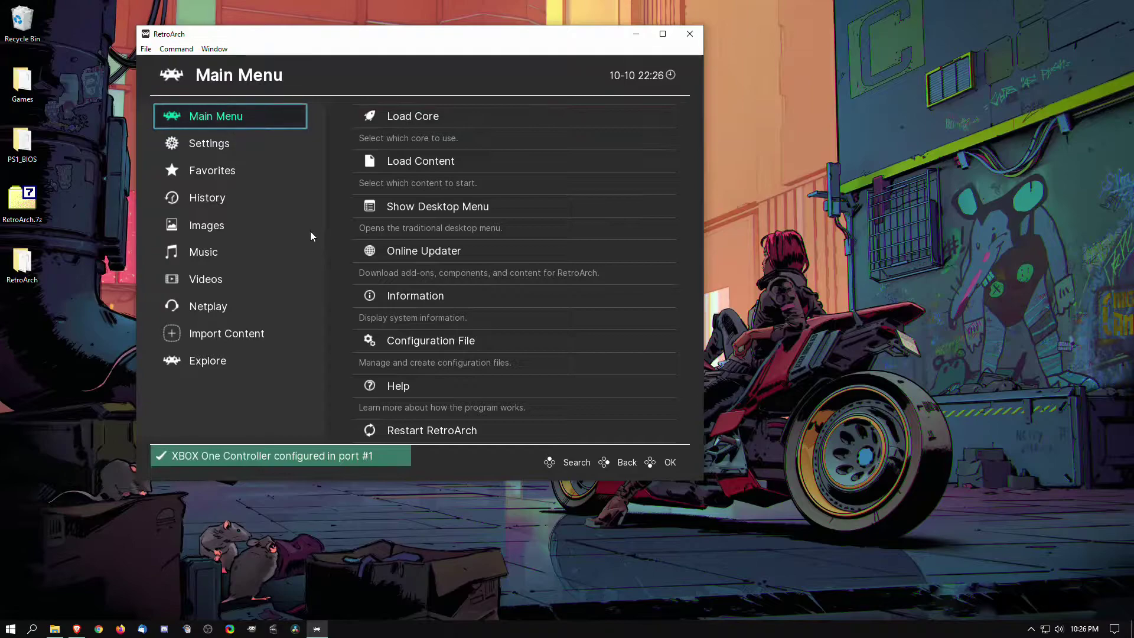
Open the History list of recently played content and go to the Tekken 3 entry.
scroll(310, 231, "down", 1)
scroll(310, 231, "down", 2)
left_click(310, 231)
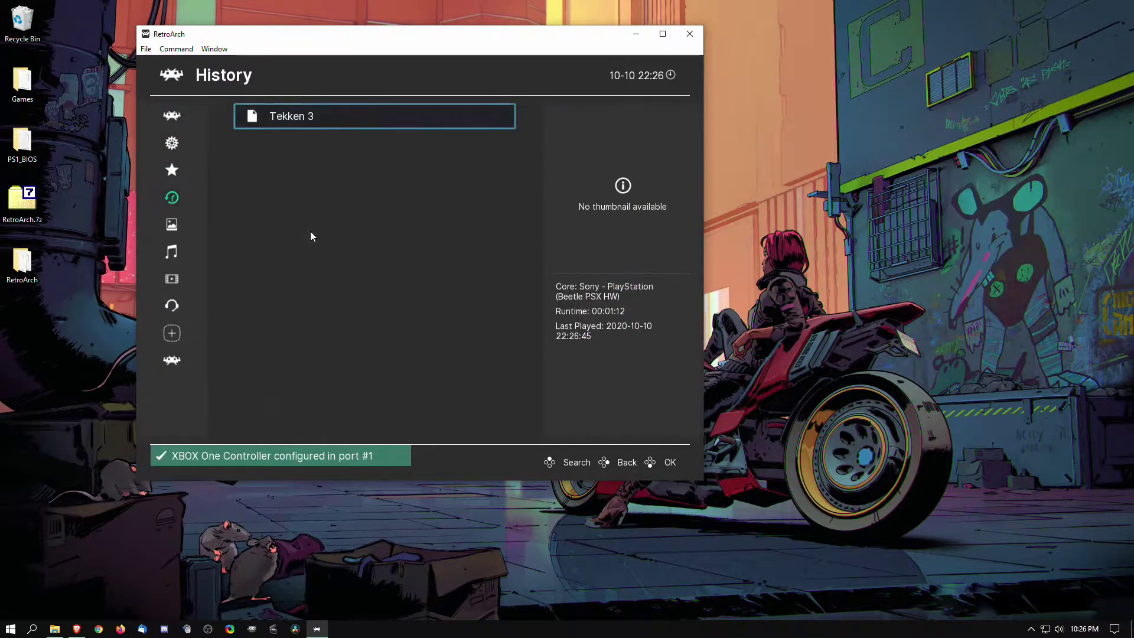